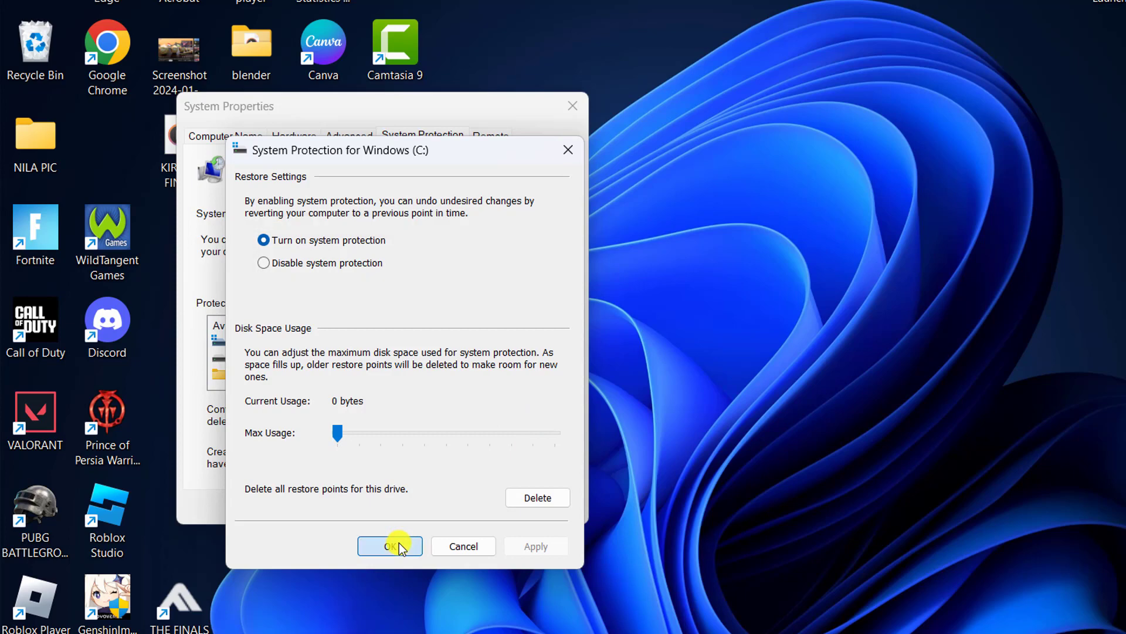
# - Confirm the protection settings for Windows (C:) and create a restore point described as gamebar, closing System Properties when done
pyautogui.click(399, 544)
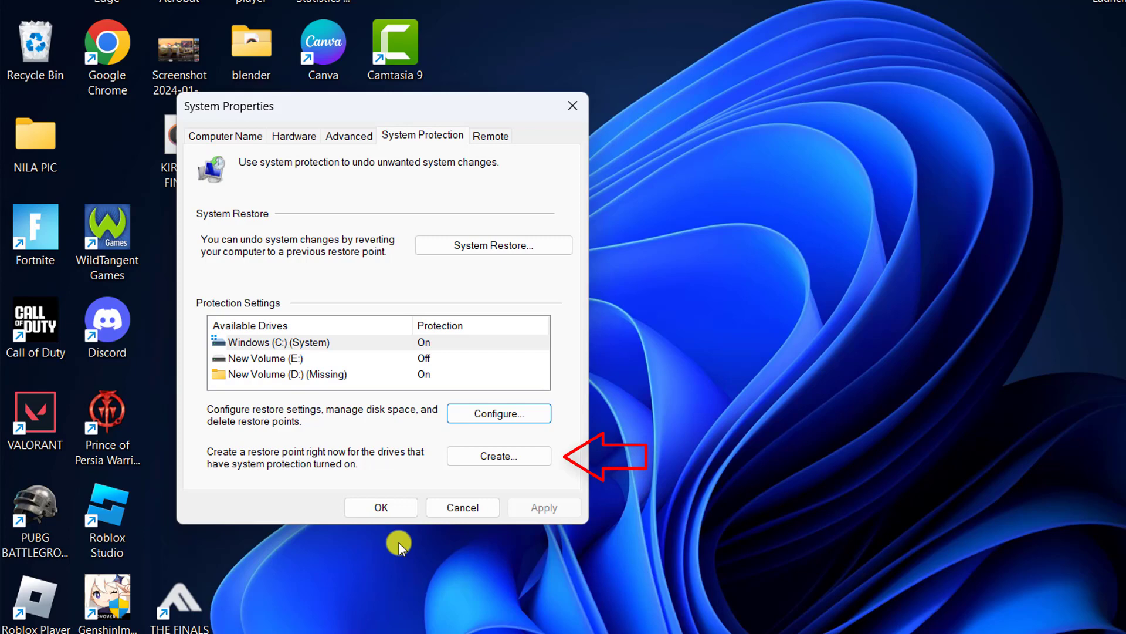
pyautogui.click(473, 458)
pyautogui.write('ga')
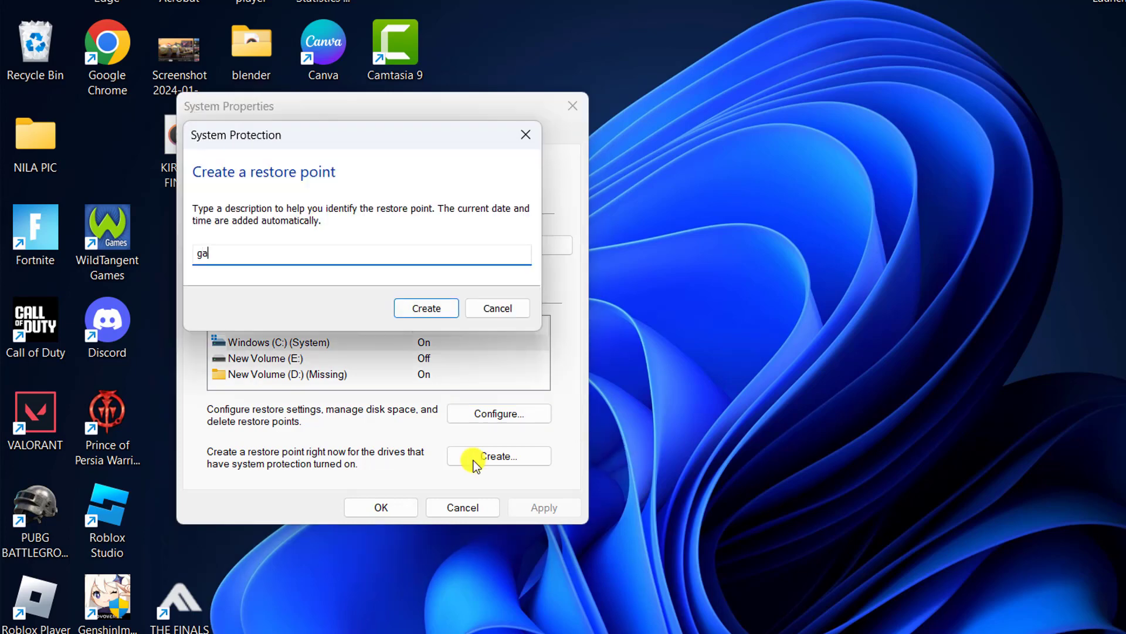
pyautogui.write('mebar')
pyautogui.click(441, 313)
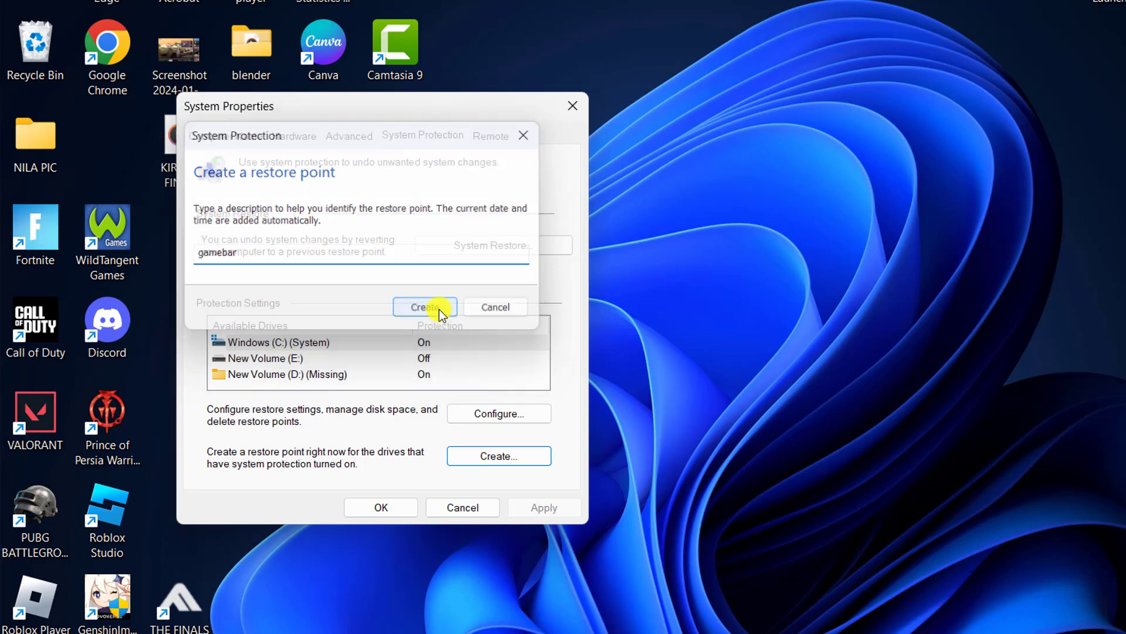
pyautogui.click(381, 508)
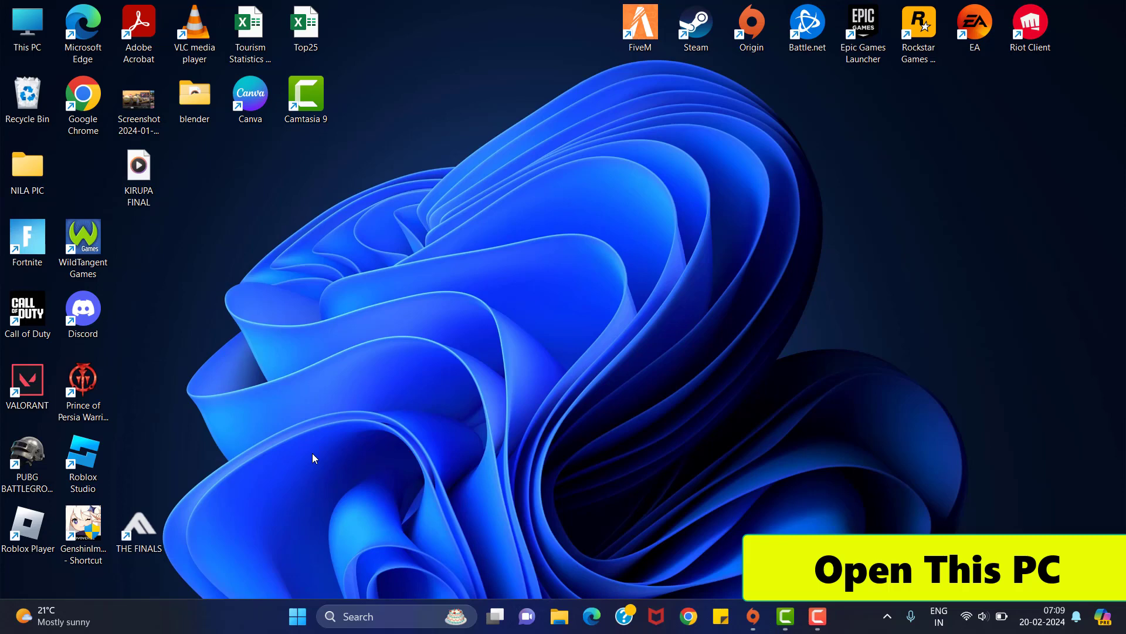
# - Open the System32 folder inside the Windows folder on drive C: in File Explorer
pyautogui.doubleClick(14, 41)
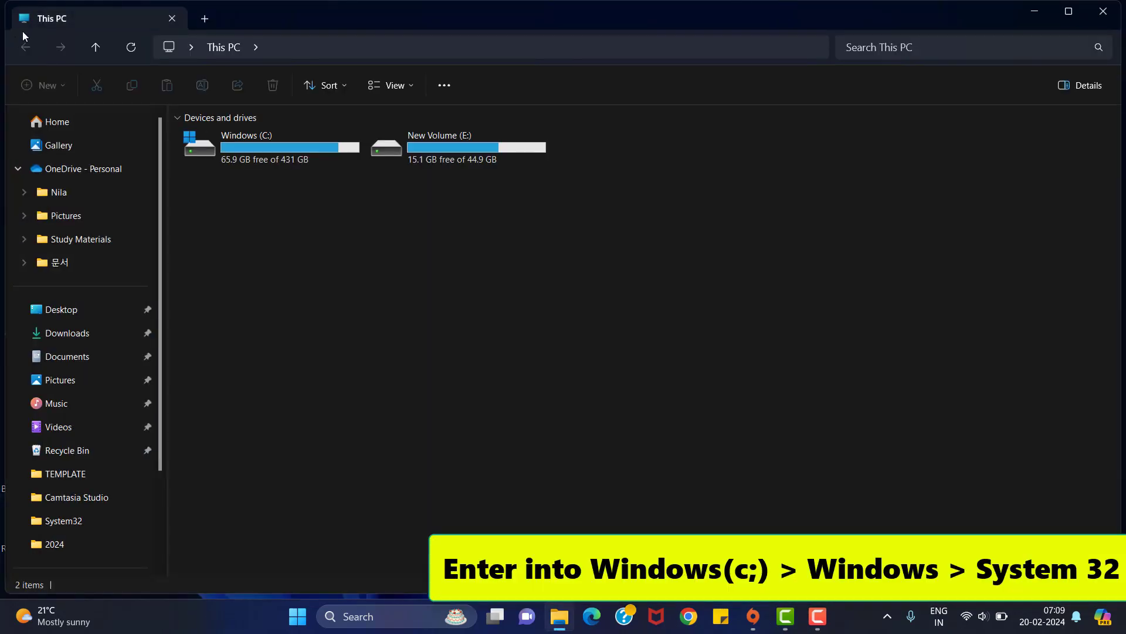
pyautogui.doubleClick(269, 143)
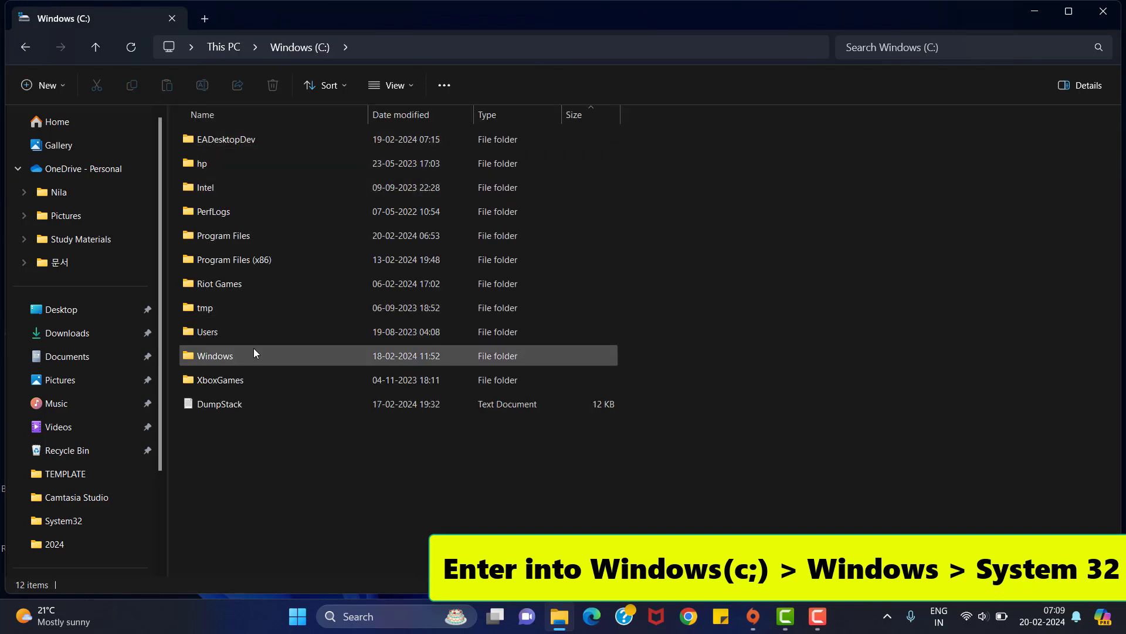
pyautogui.doubleClick(253, 353)
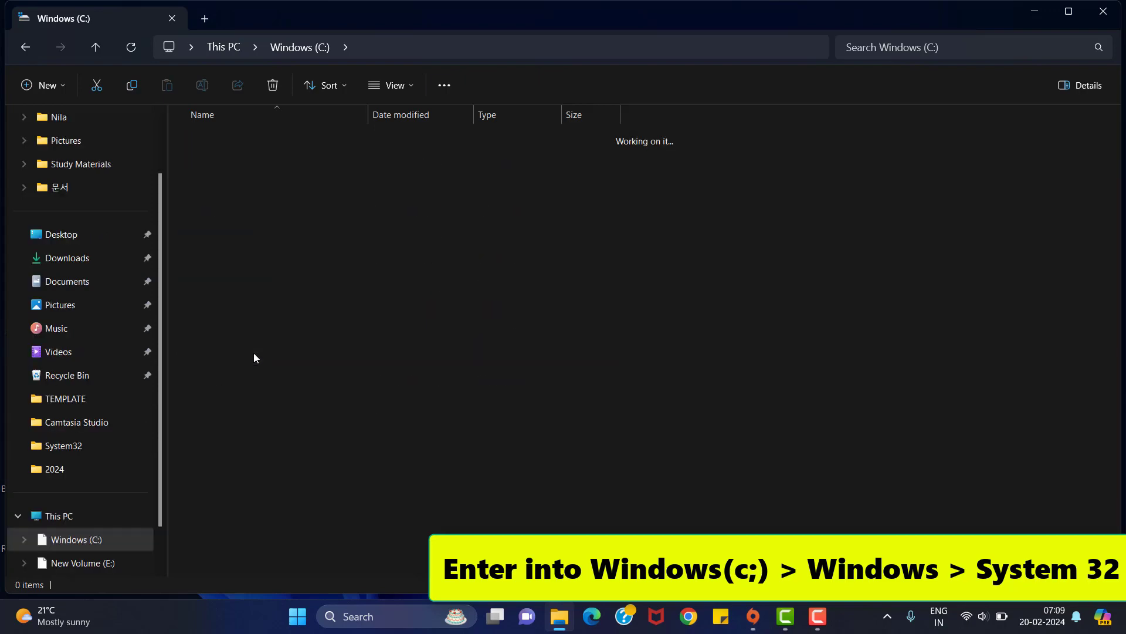
pyautogui.scroll(-2, 257, 352)
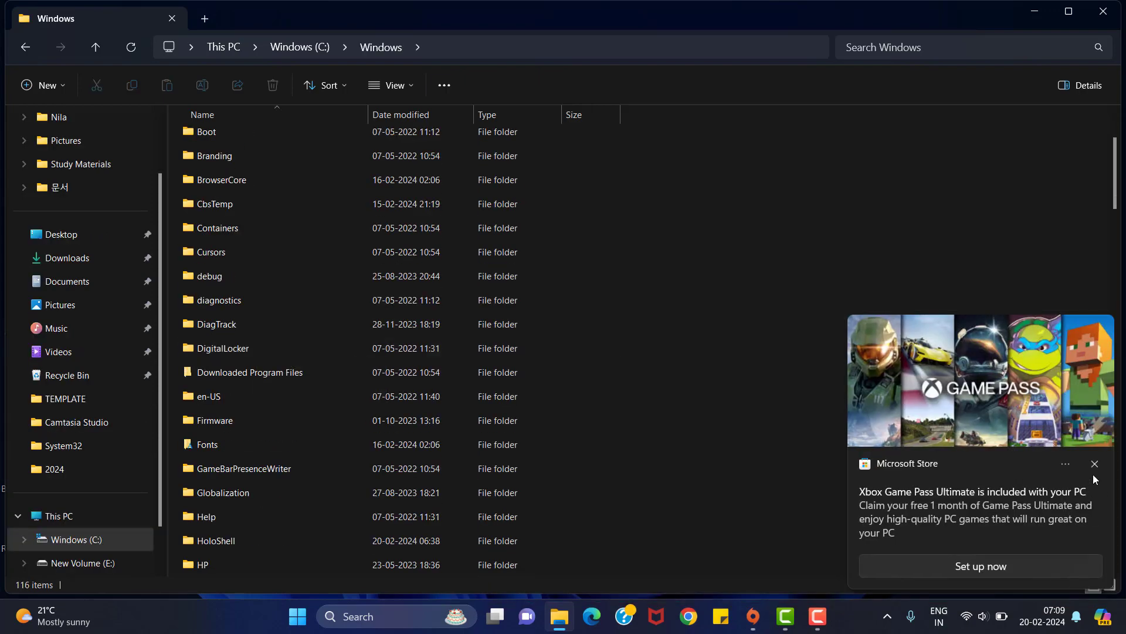
pyautogui.scroll(-15, 418, 333)
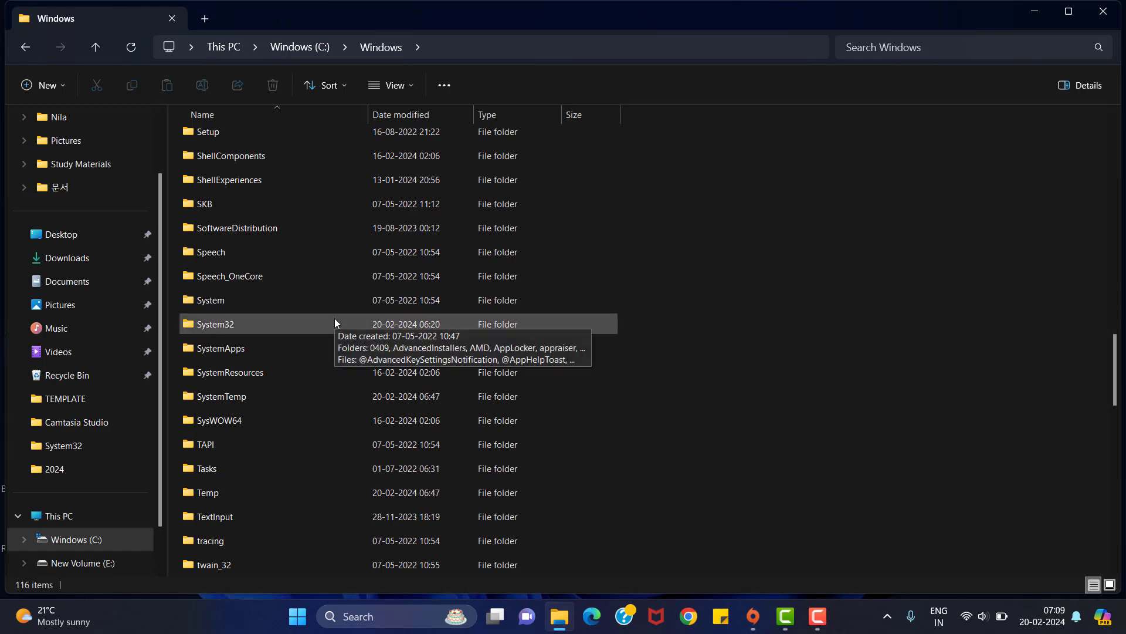
pyautogui.doubleClick(335, 322)
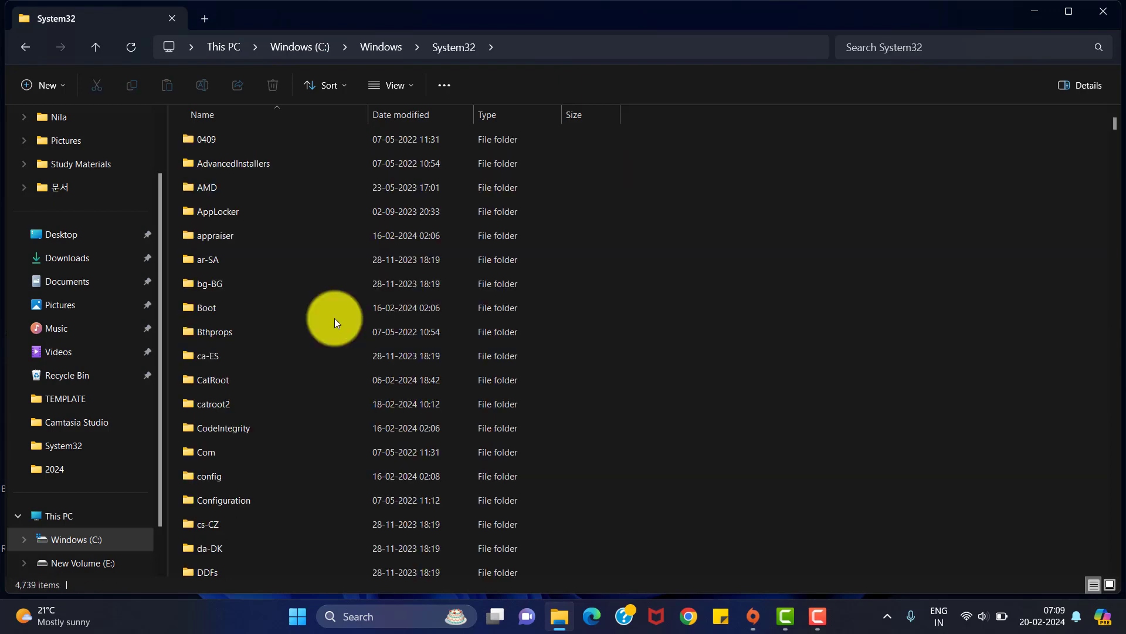
# - Search the System32 folder for gamebar and run the GameBarPresenceWriter application
pyautogui.click(983, 50)
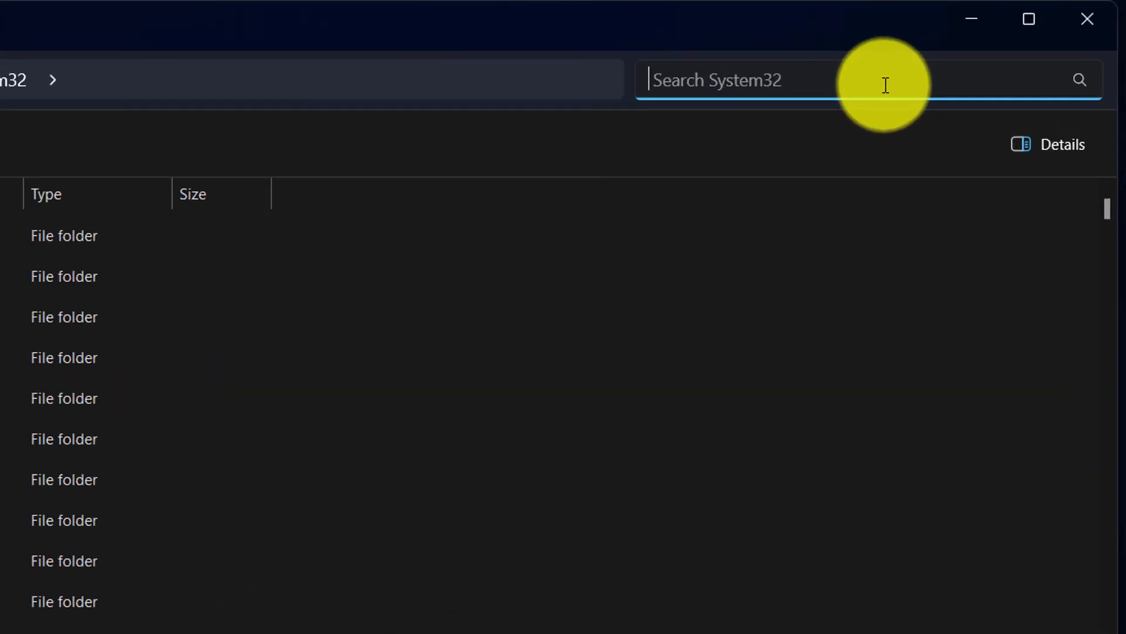
pyautogui.write('gam')
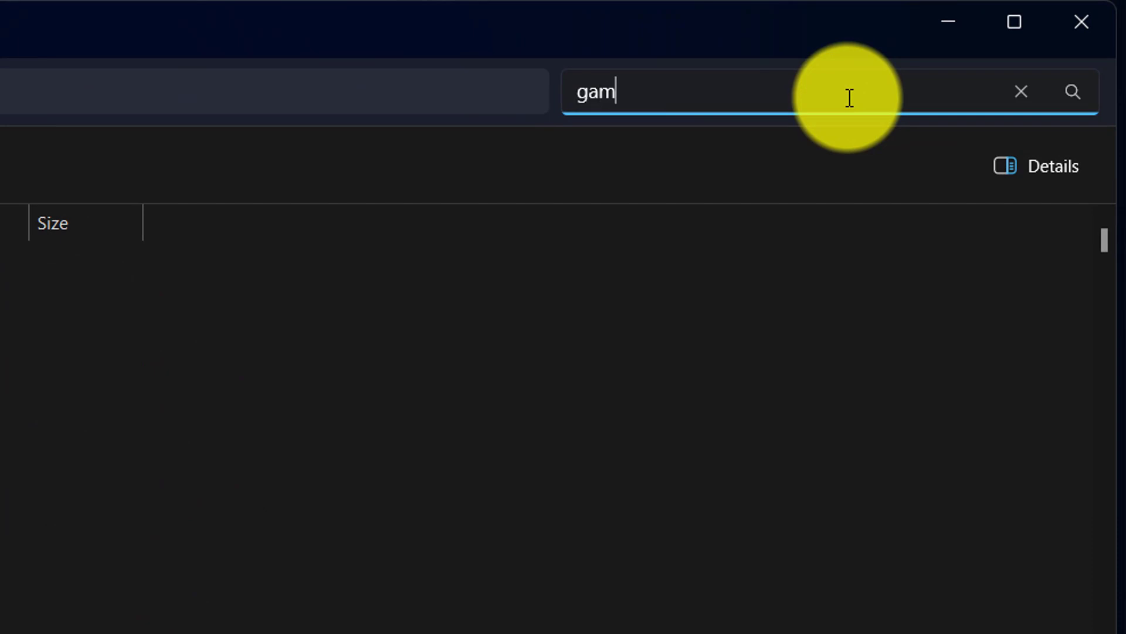
pyautogui.write('ebar')
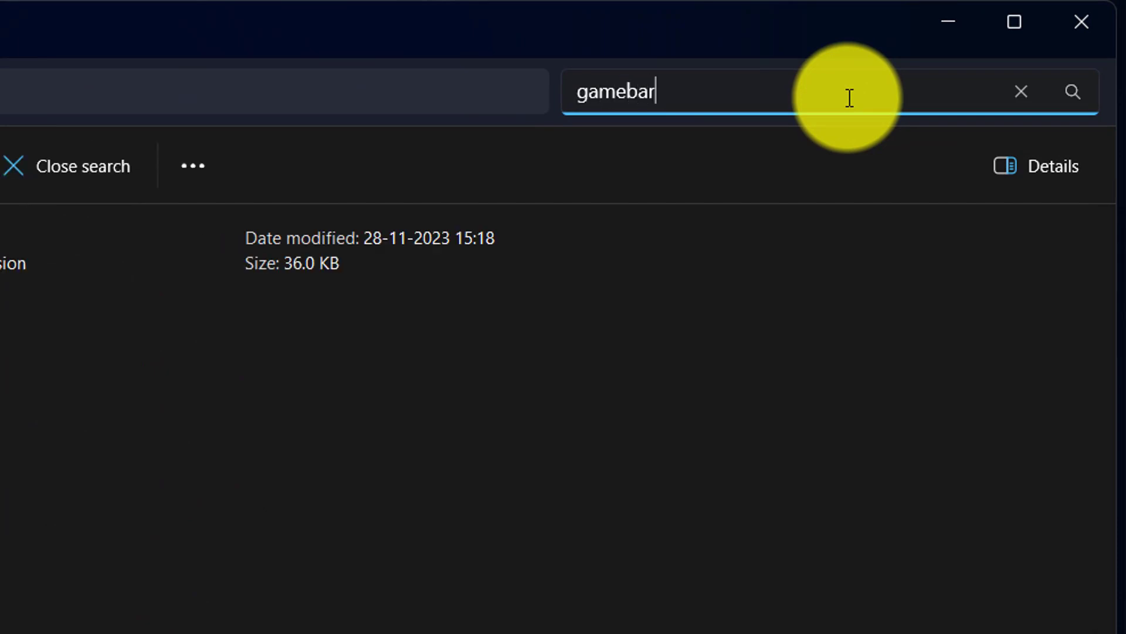
pyautogui.doubleClick(452, 157)
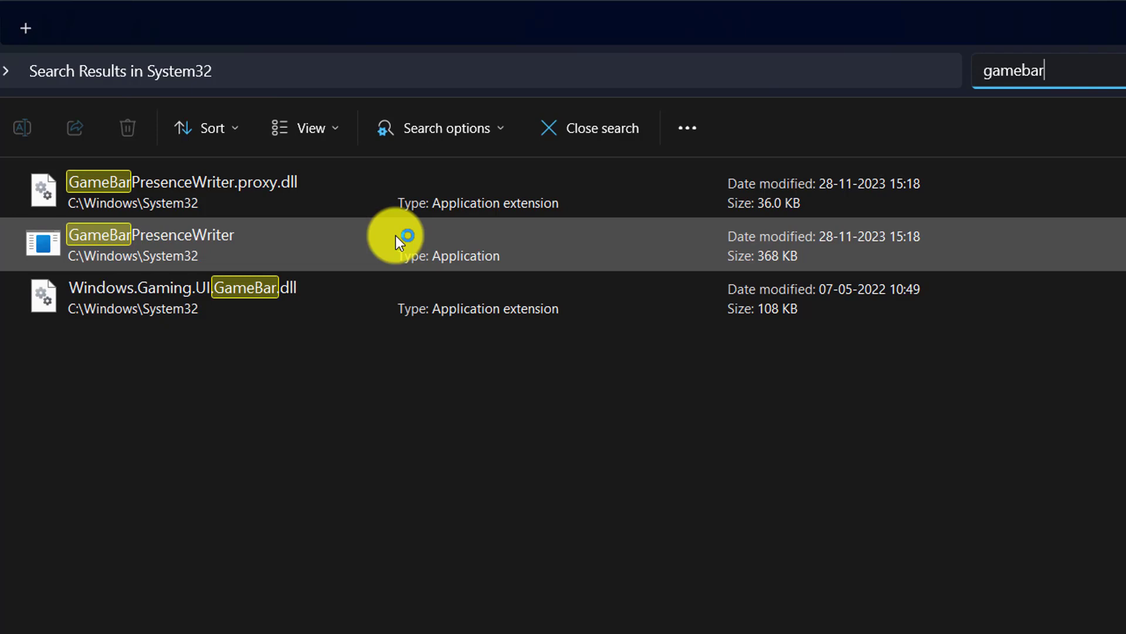
# - Open the advanced security settings for the GameBarPresenceWriter application from its properties
pyautogui.rightClick(209, 236)
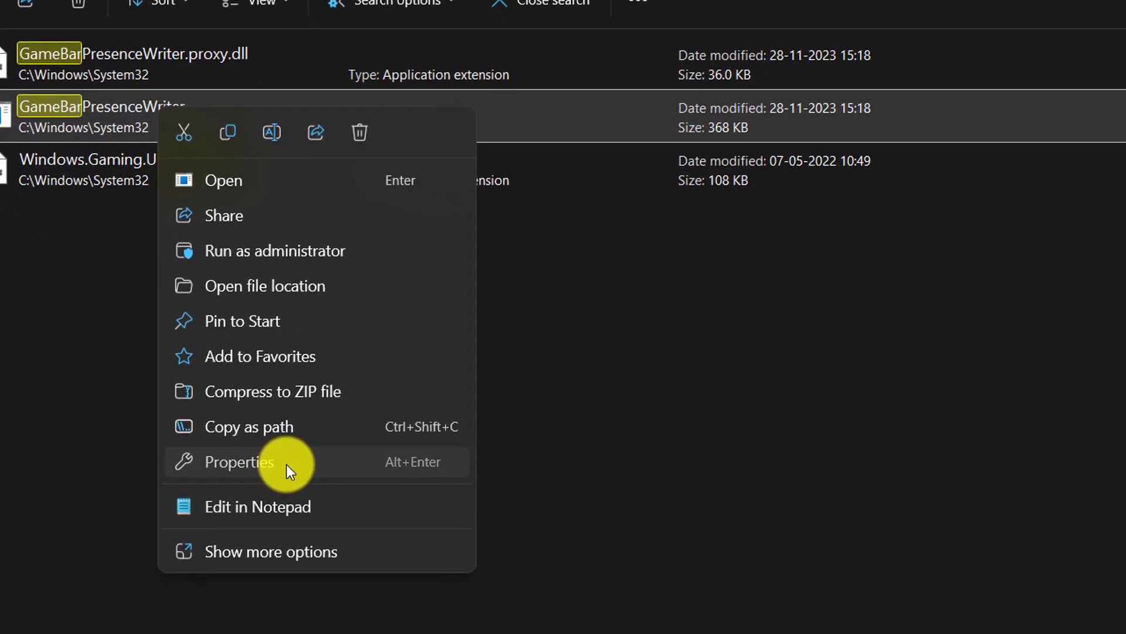
pyautogui.click(326, 567)
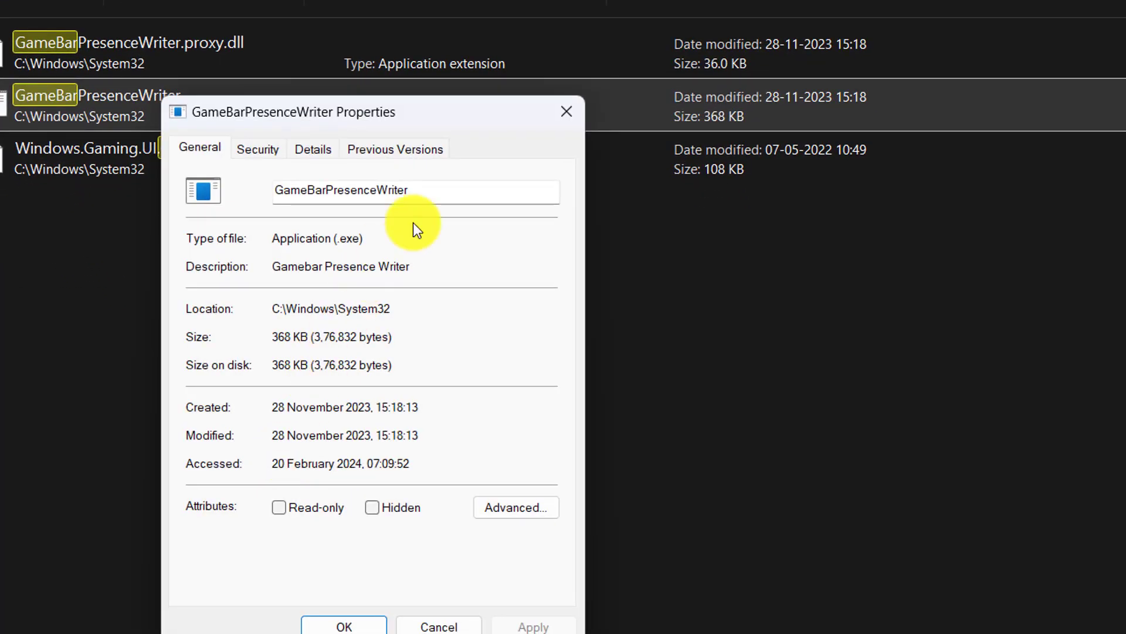
pyautogui.click(413, 147)
pyautogui.click(302, 145)
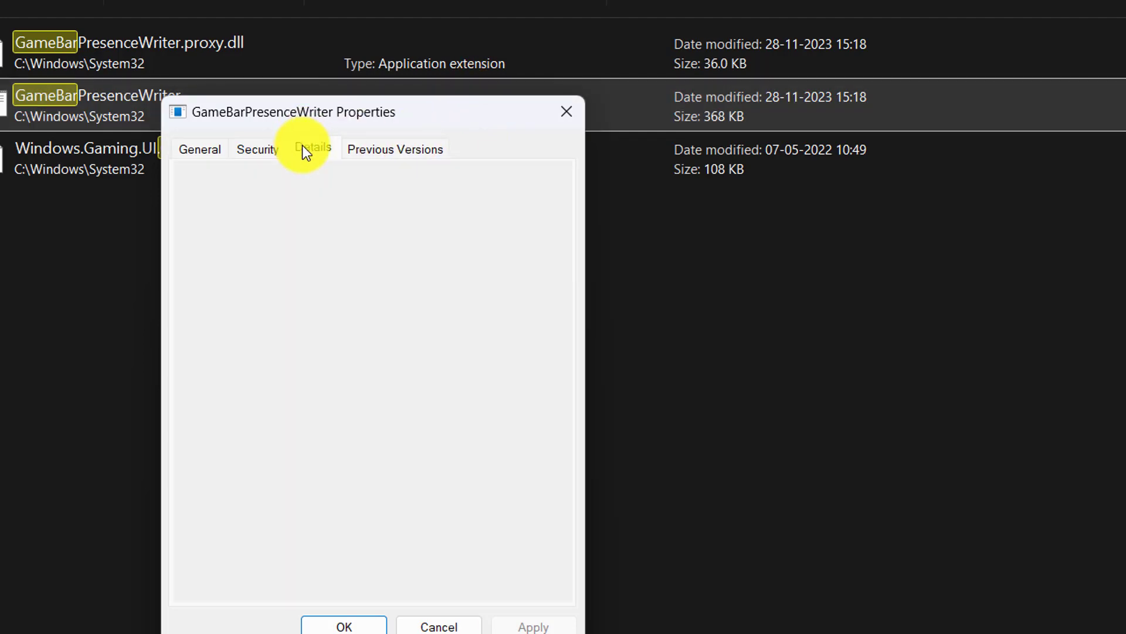
pyautogui.click(272, 154)
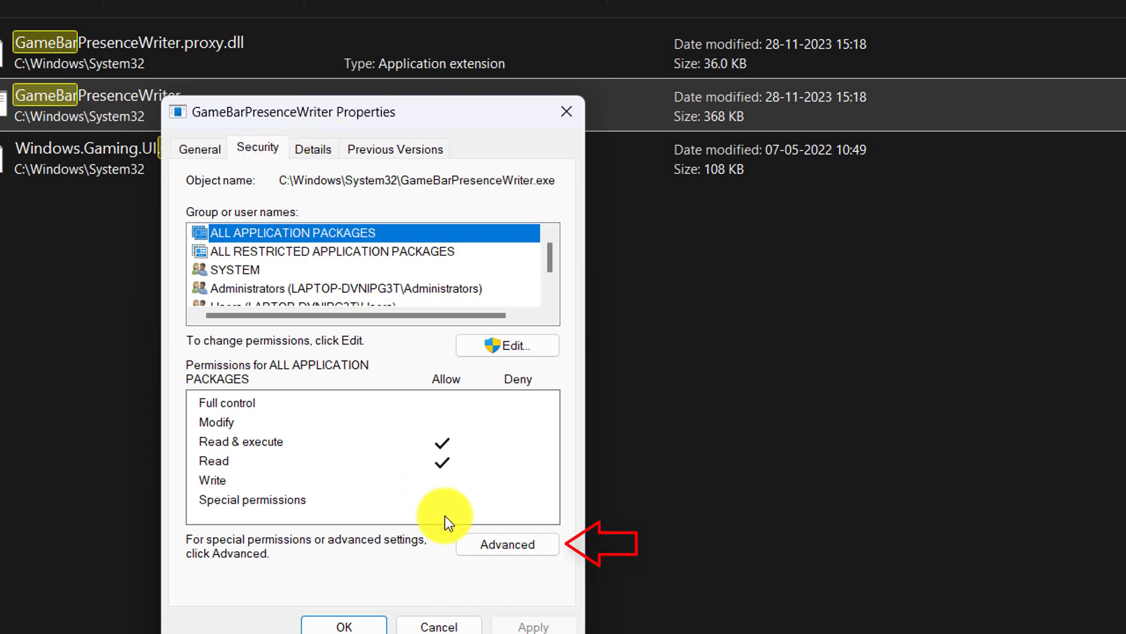
pyautogui.click(476, 539)
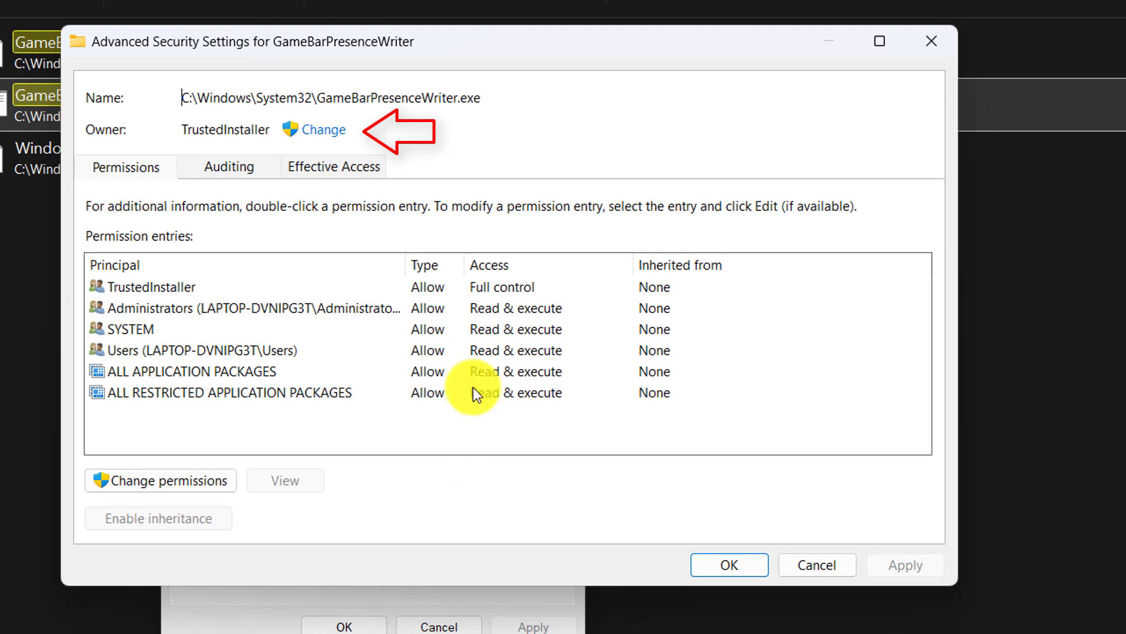
# - Change the owner of GameBarPresenceWriter to the computer's user account, checking the entered user name and applying the change
pyautogui.click(325, 132)
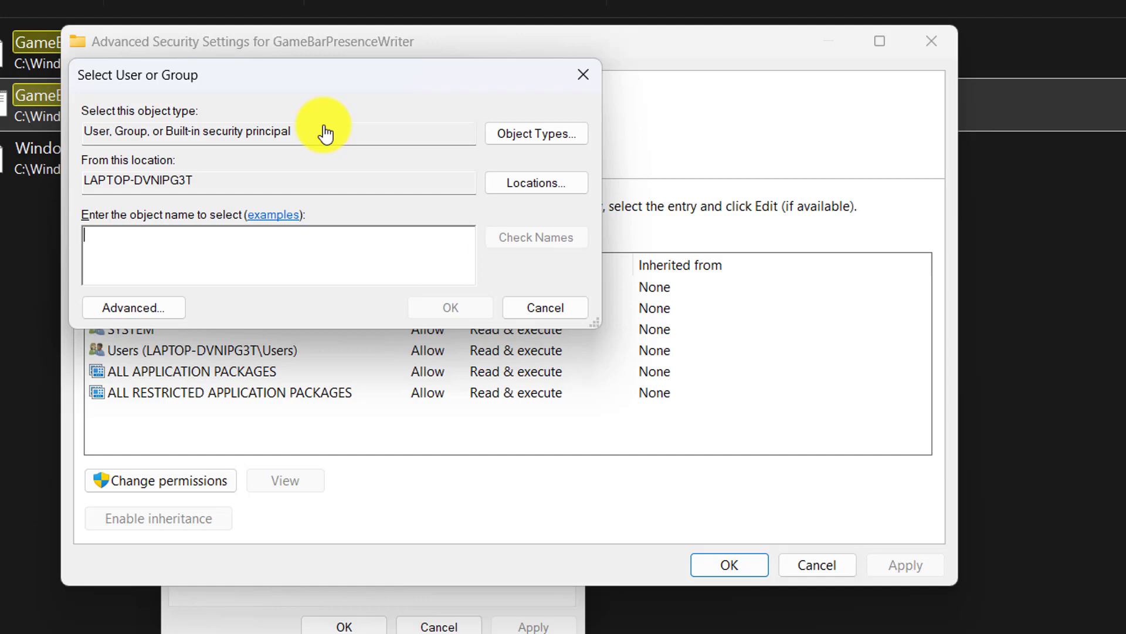
pyautogui.write('AR')
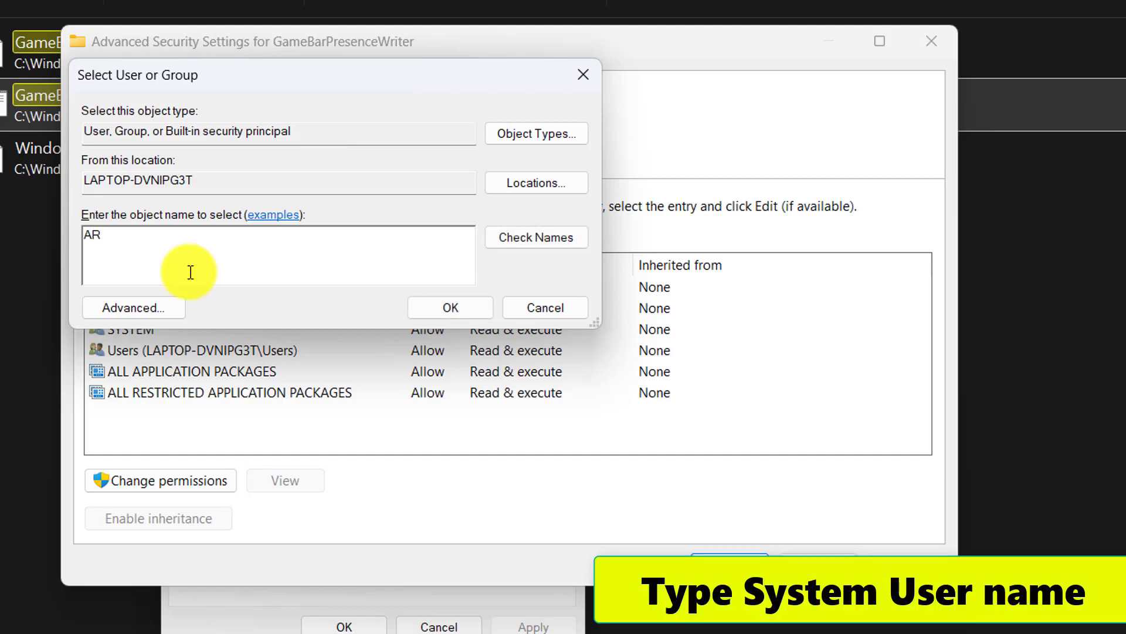
pyautogui.write('UN')
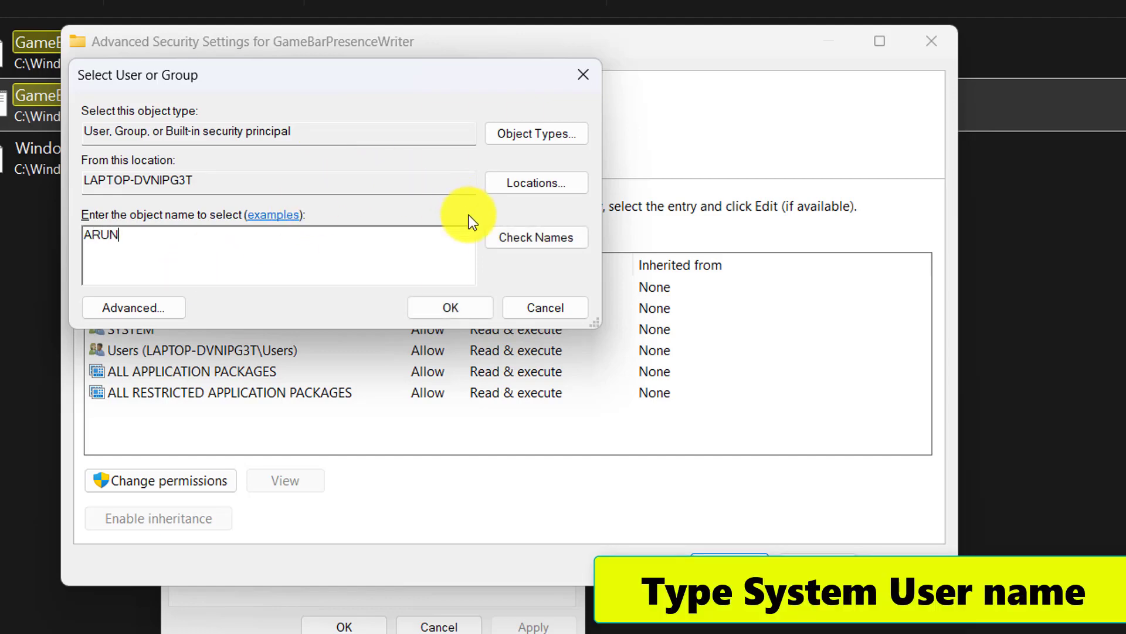
pyautogui.click(512, 239)
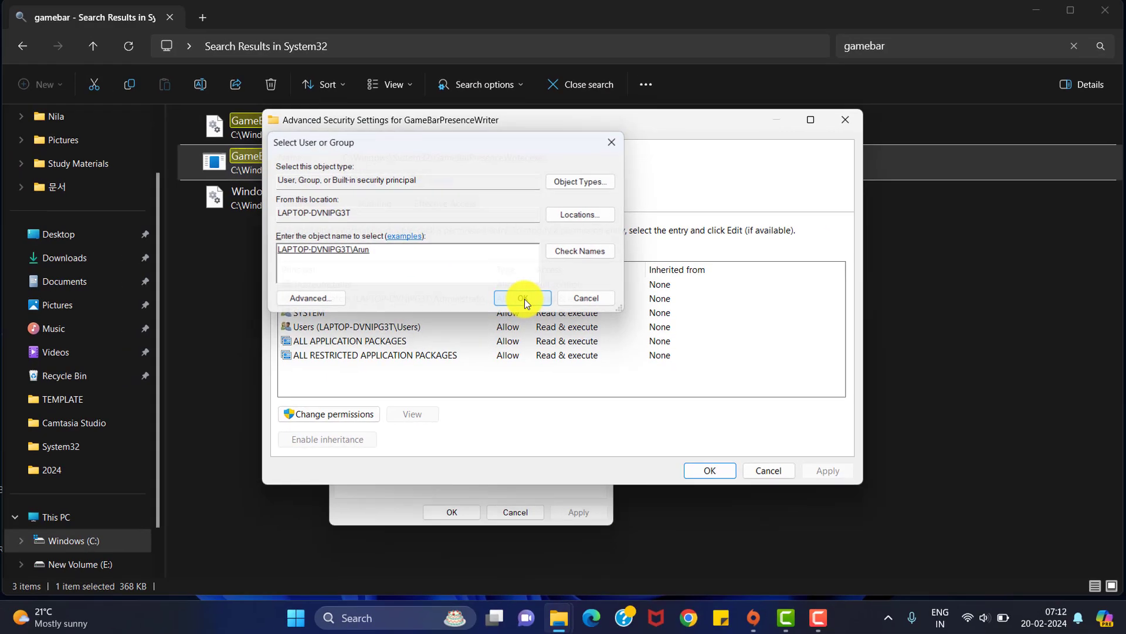
pyautogui.click(453, 309)
pyautogui.click(698, 467)
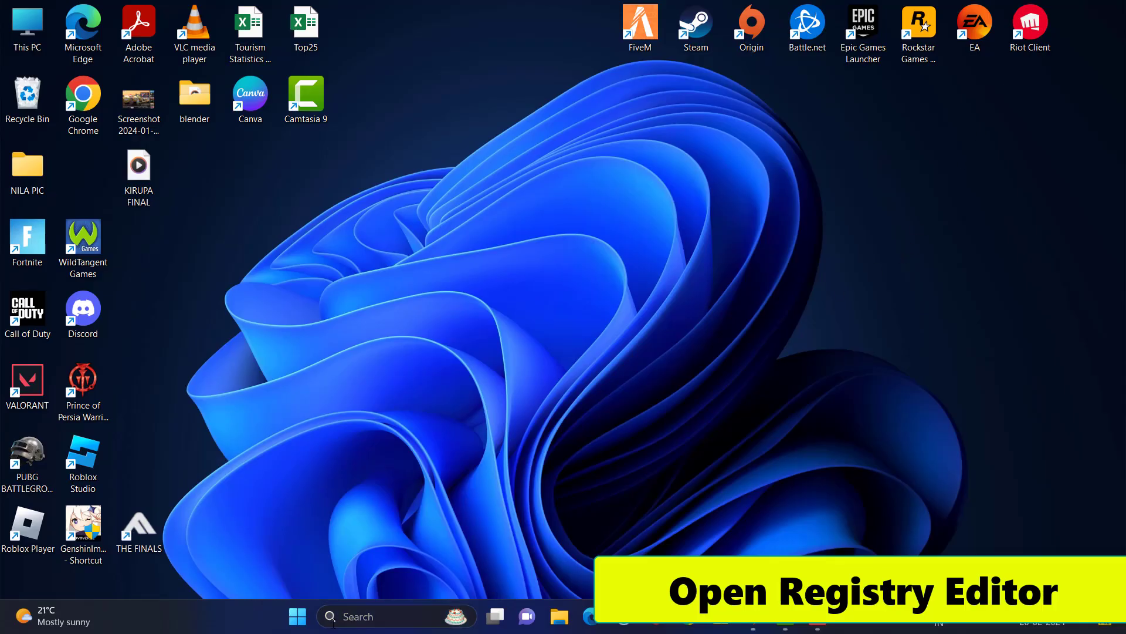
# - Find Registry Editor through Windows Search and run it as administrator
pyautogui.click(332, 620)
pyautogui.write('re')
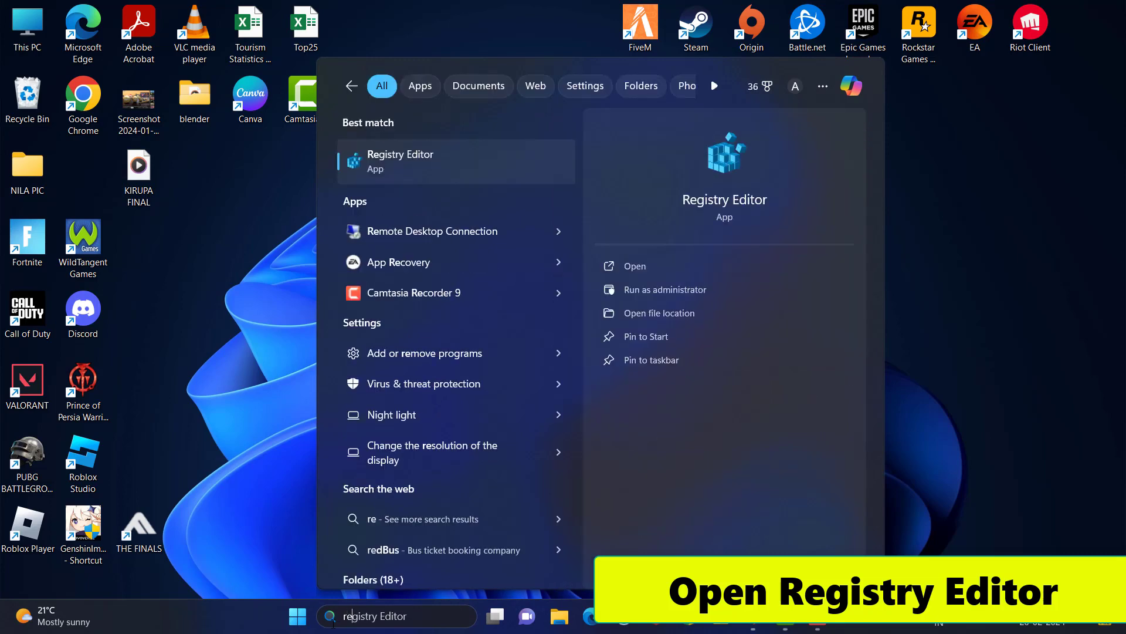
pyautogui.write('gi')
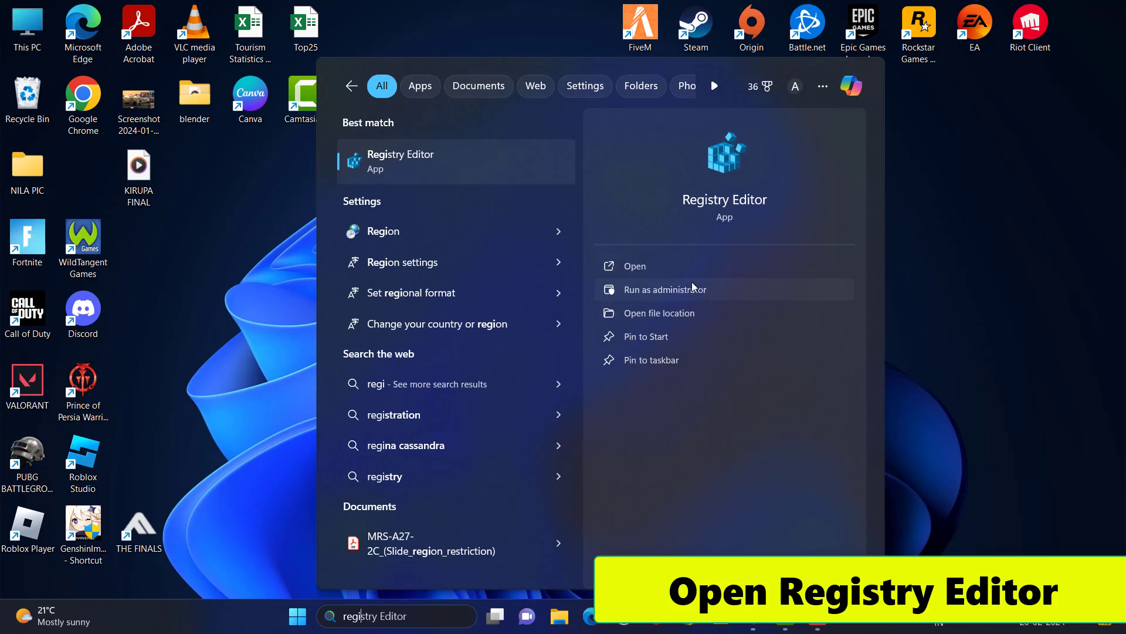
pyautogui.click(664, 289)
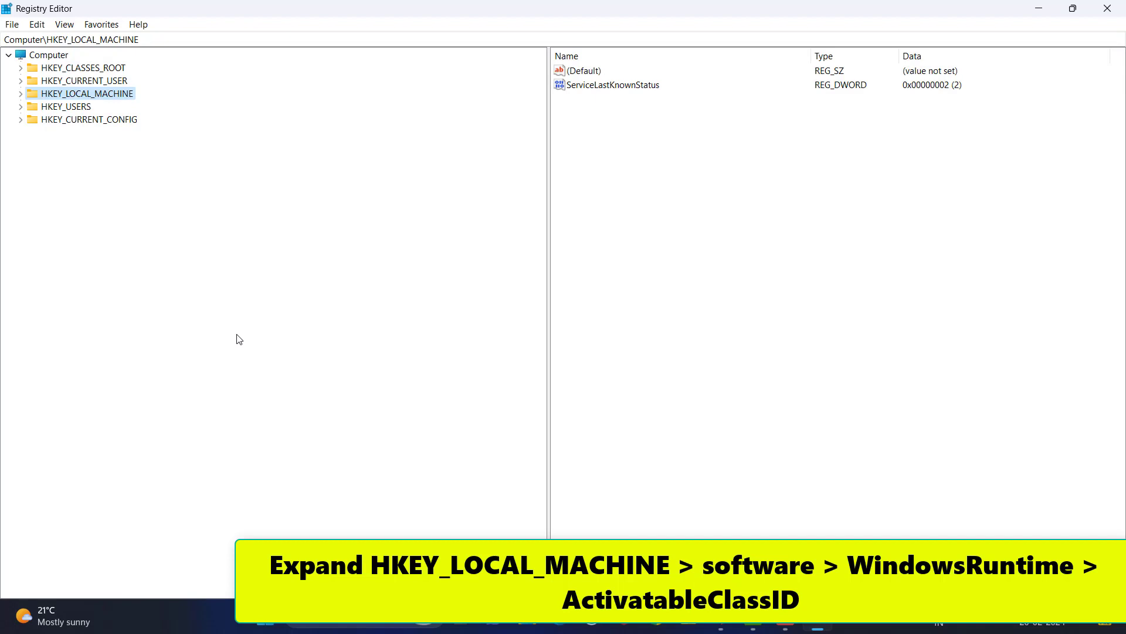
# - Expand the registry tree through HKEY_LOCAL_MACHINE, SOFTWARE, Microsoft and WindowsRuntime down to the contents of ActivatableClassId
pyautogui.click(20, 94)
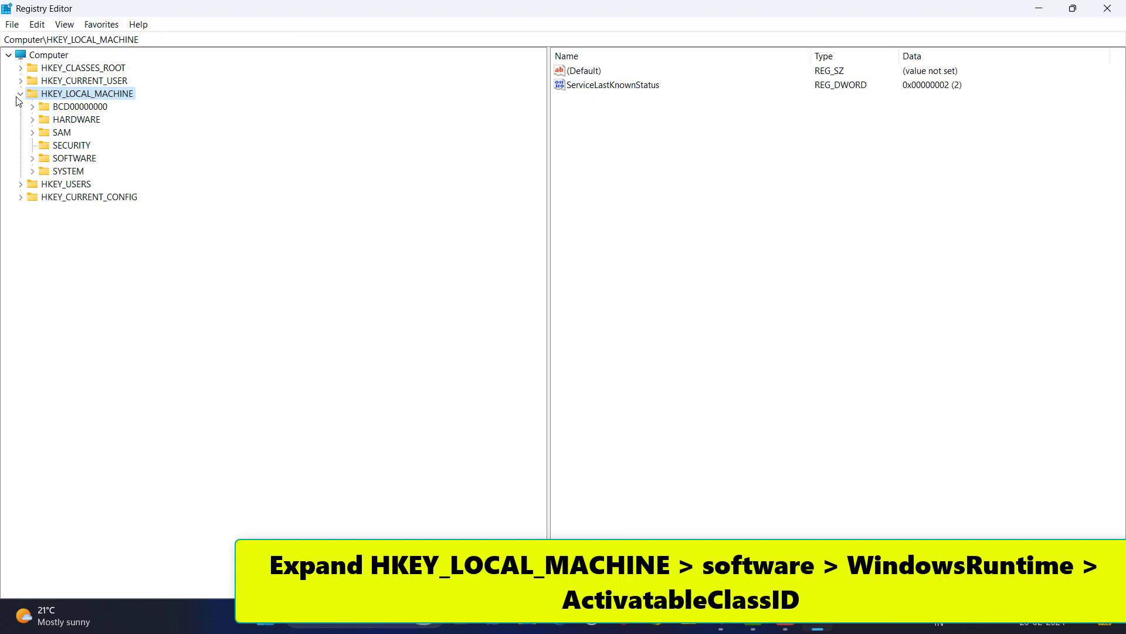
pyautogui.click(33, 164)
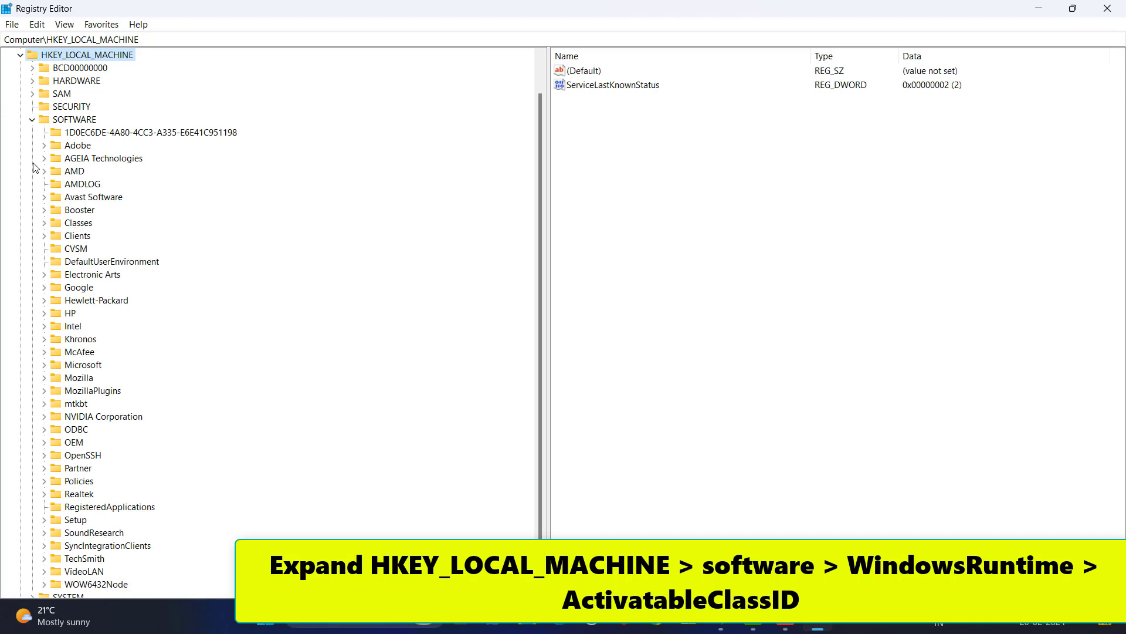
pyautogui.scroll(-1, 97, 266)
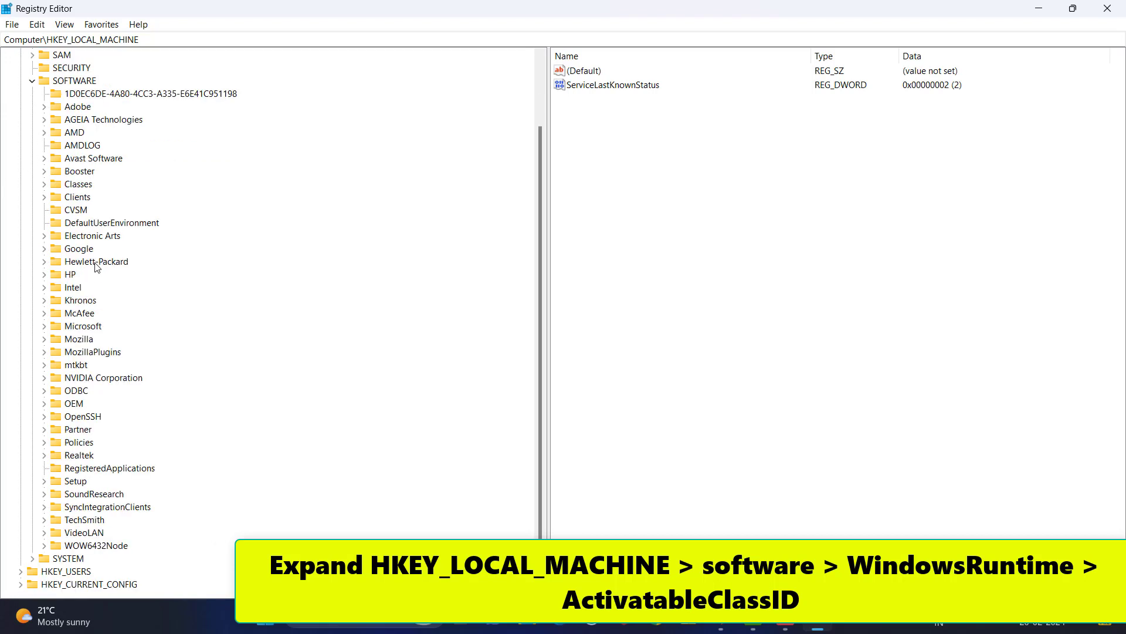
pyautogui.click(45, 326)
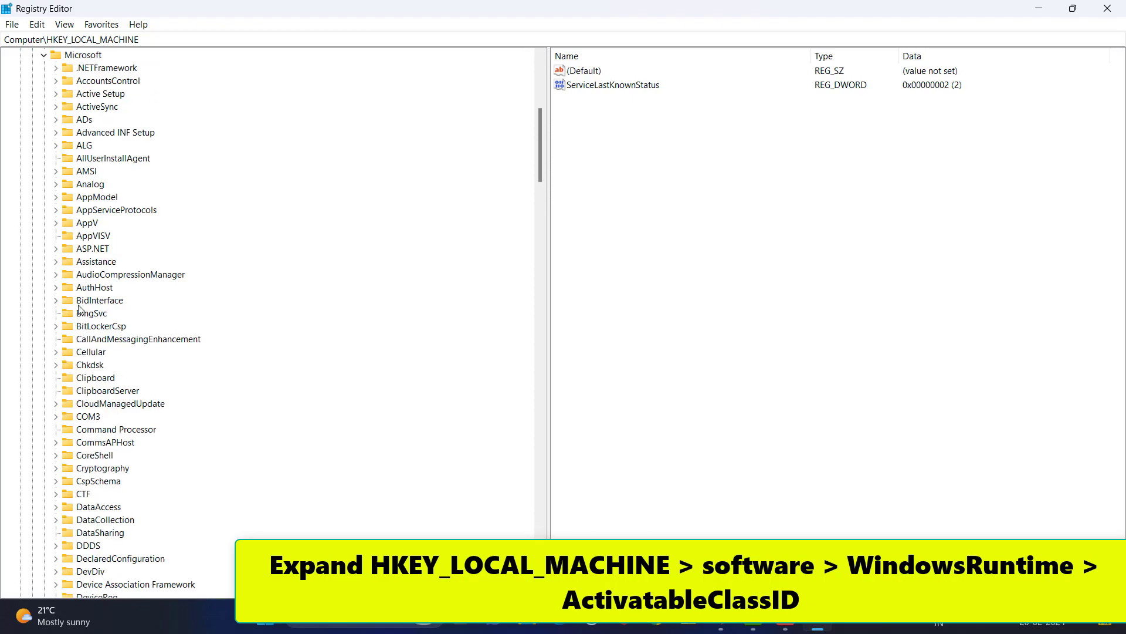
pyautogui.scroll(-20, 88, 299)
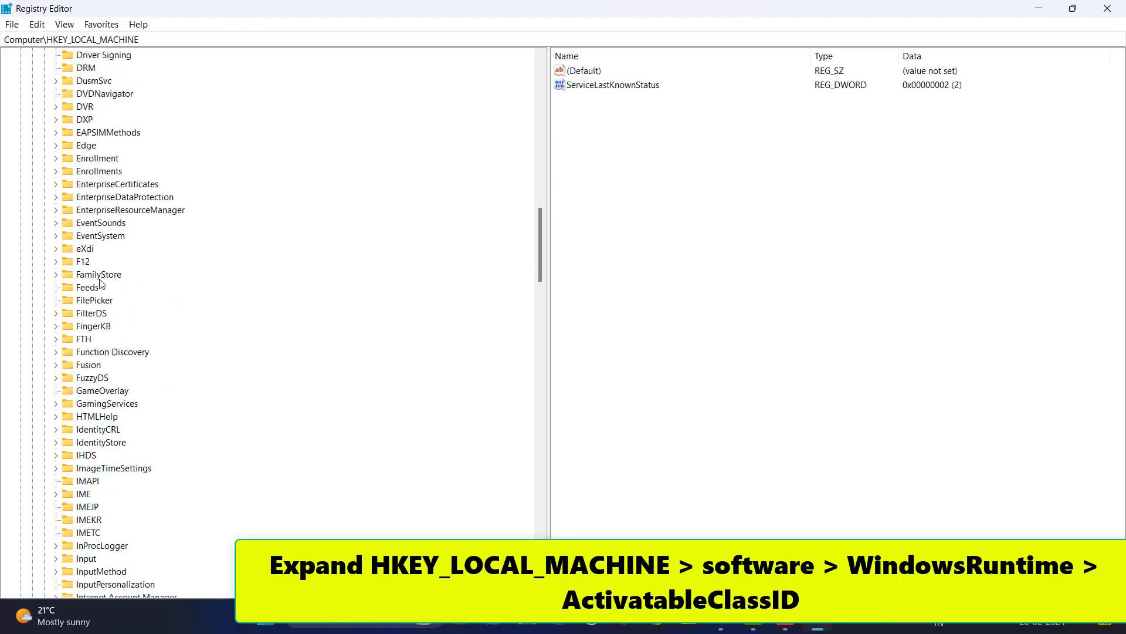
pyautogui.scroll(-20, 101, 283)
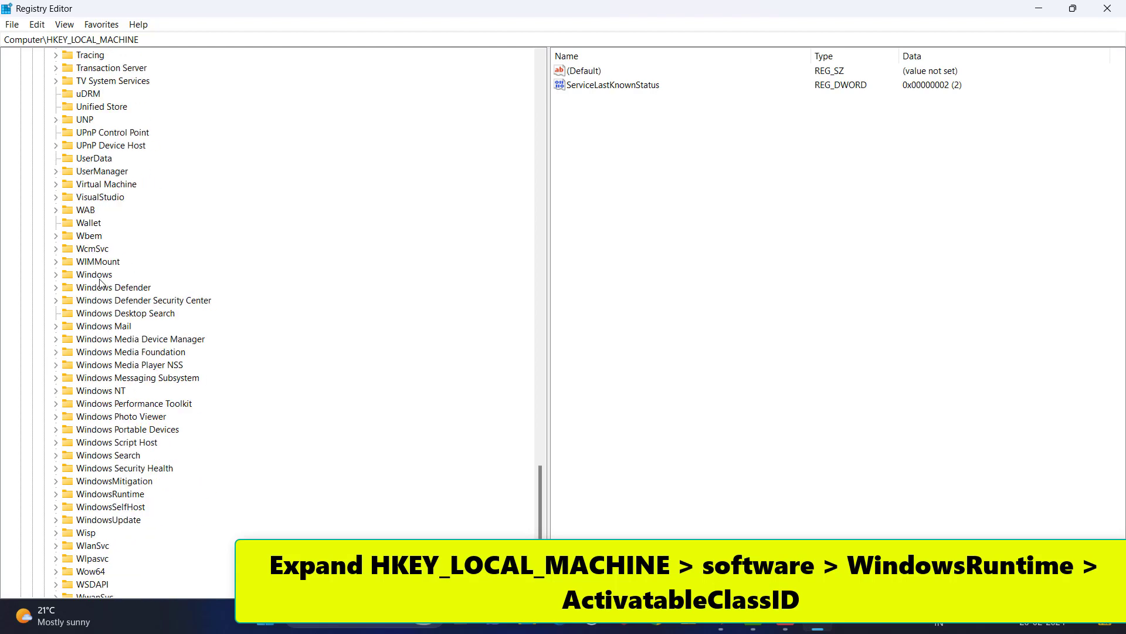
pyautogui.scroll(-5, 101, 284)
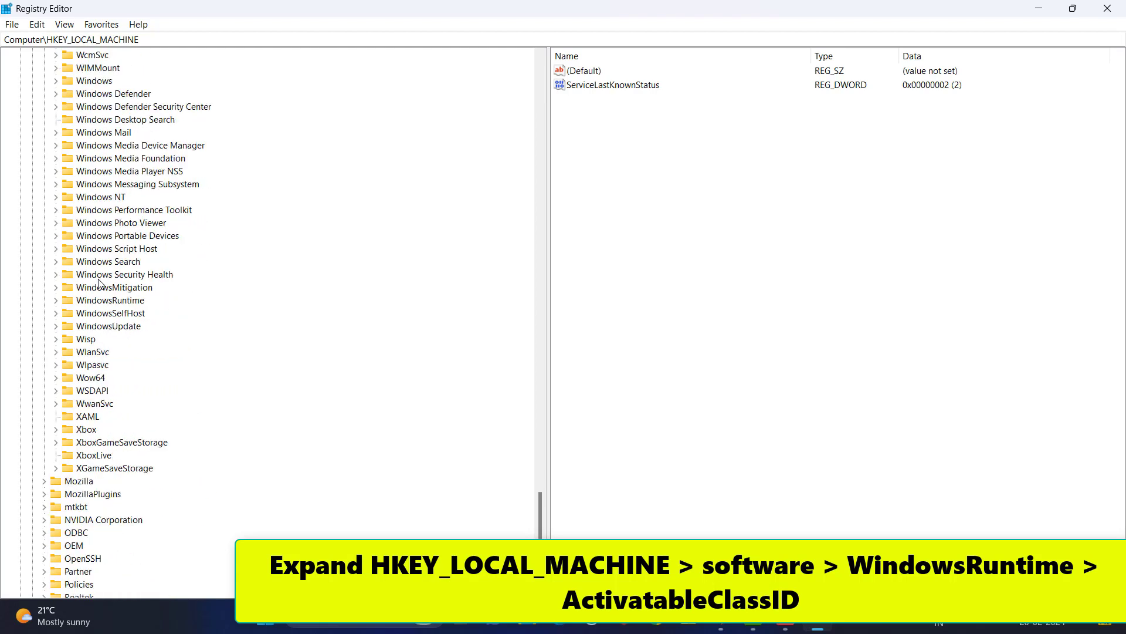
pyautogui.click(56, 300)
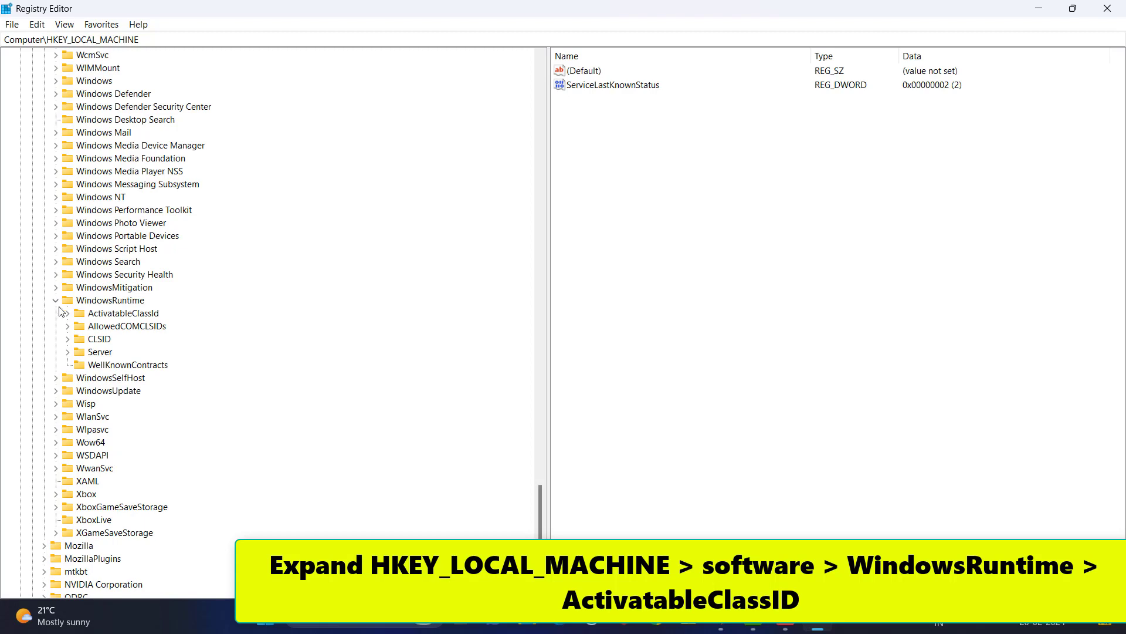
pyautogui.click(67, 314)
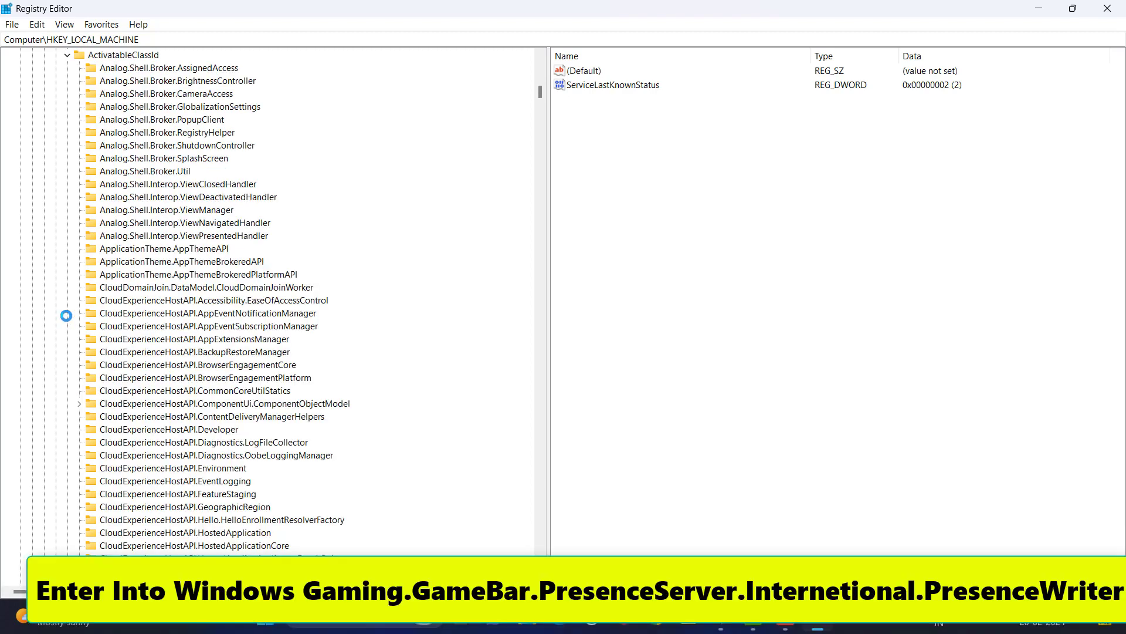
# - Find and select the Windows.Gaming.GameBar.PresenceServer.Internal.PresenceWriter key under ActivatableClassId
pyautogui.scroll(-20, 139, 304)
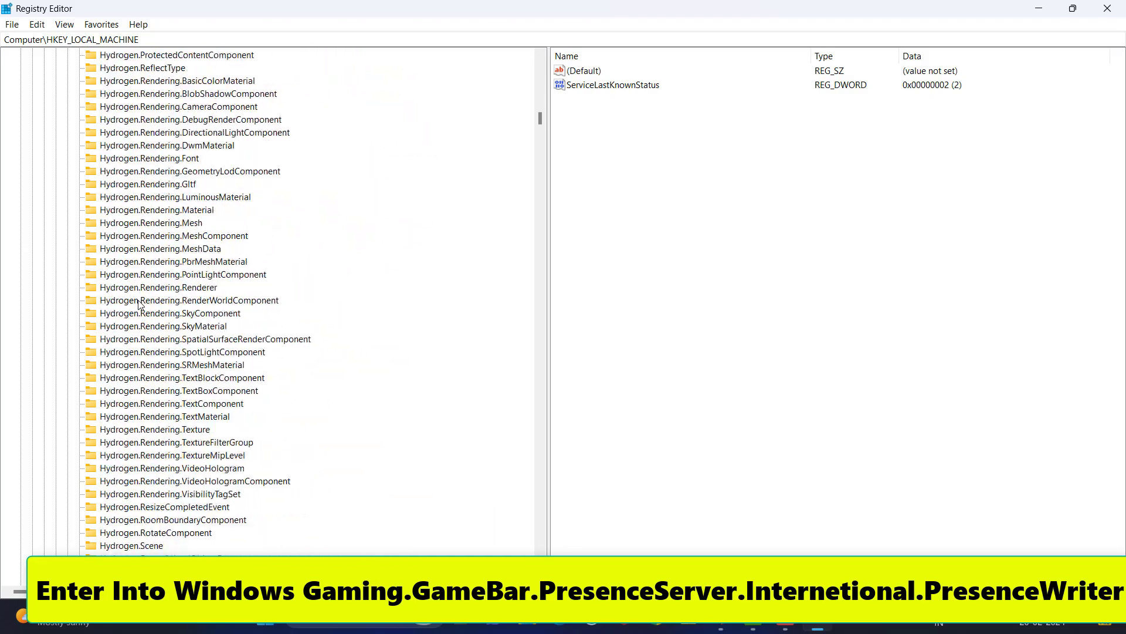
pyautogui.scroll(-20, 139, 304)
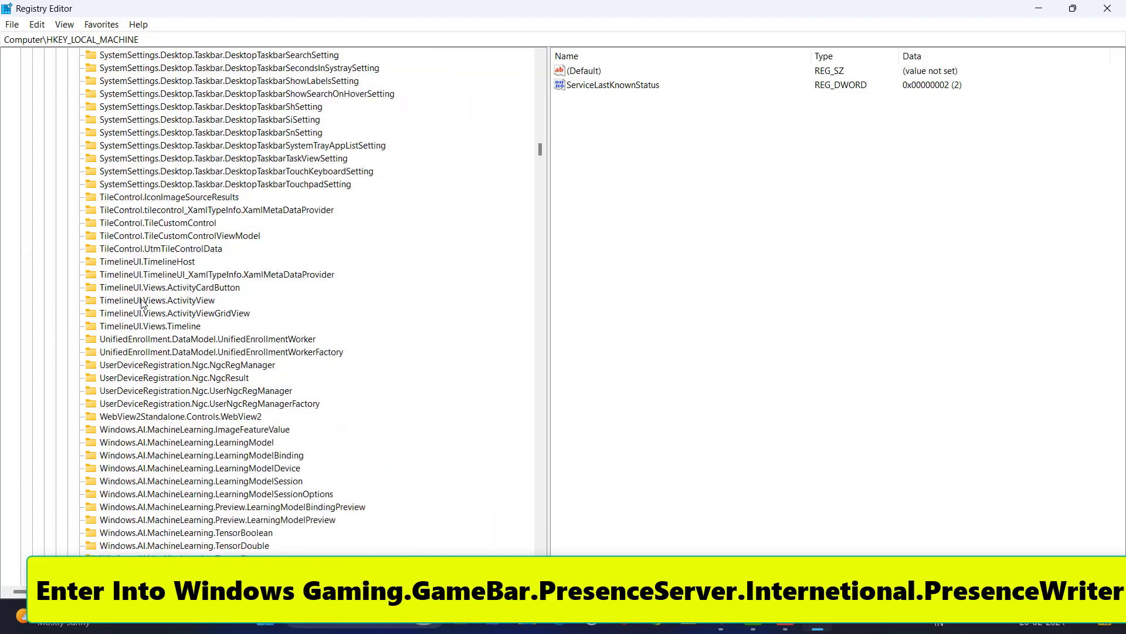
pyautogui.scroll(-20, 141, 303)
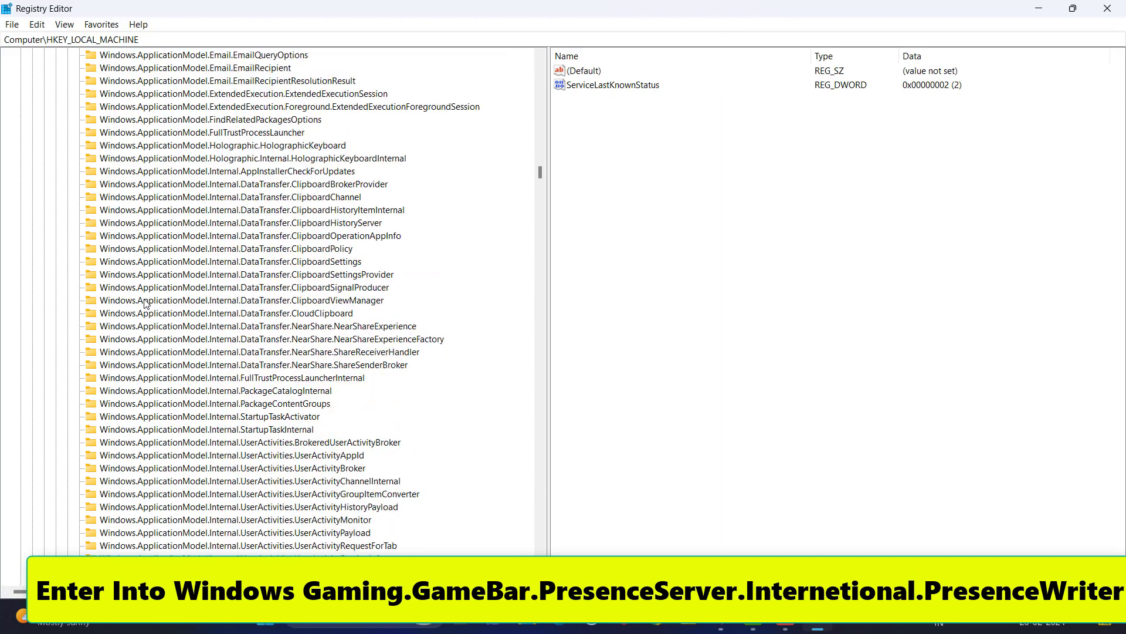
pyautogui.scroll(-20, 146, 303)
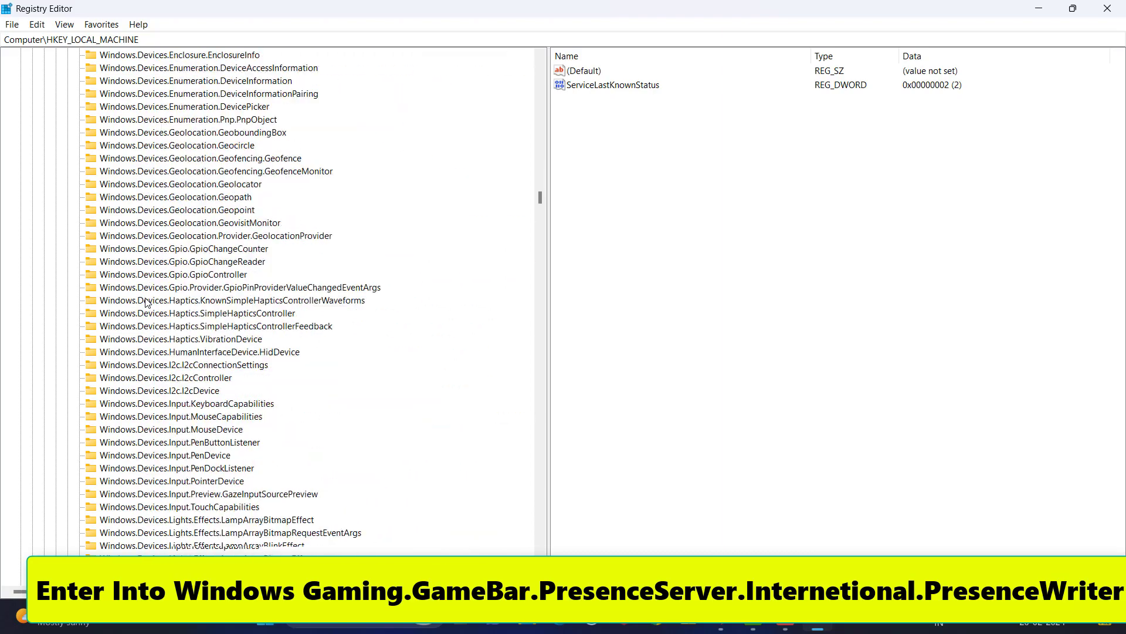
pyautogui.scroll(-20, 146, 303)
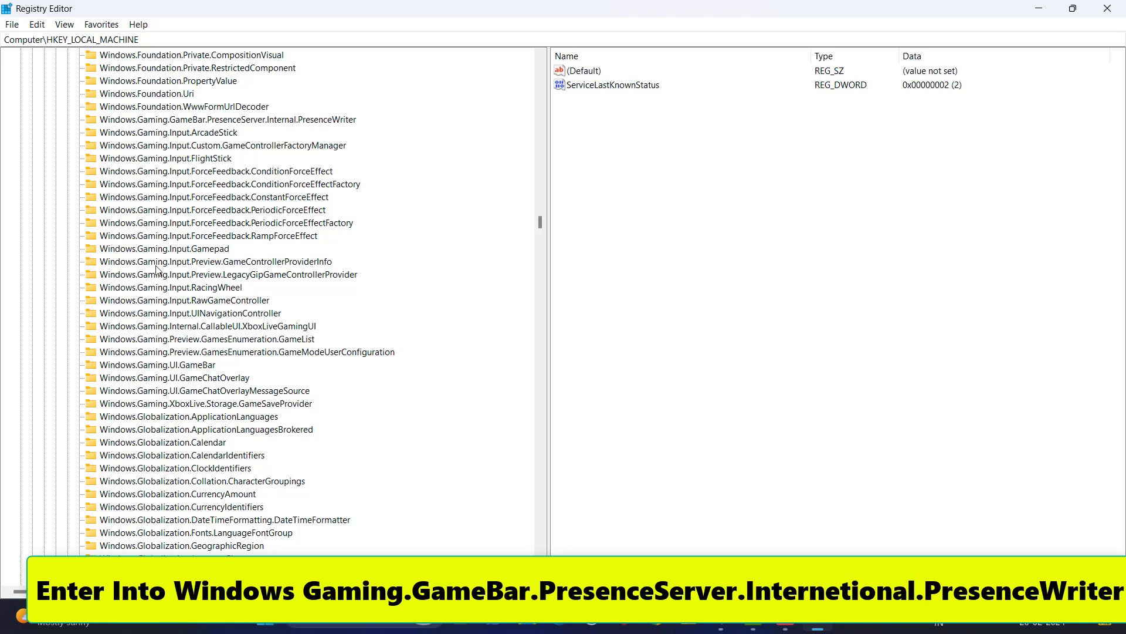
pyautogui.click(276, 120)
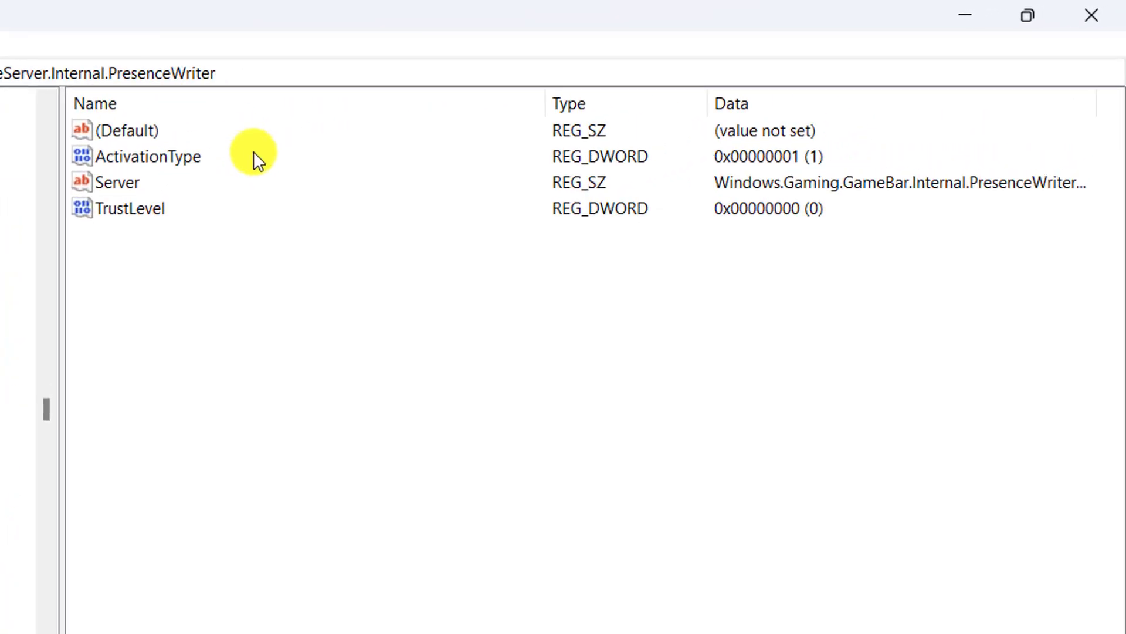
# - Try to save the PresenceWriter key's ActivationType value with hexadecimal data 1
pyautogui.click(262, 157)
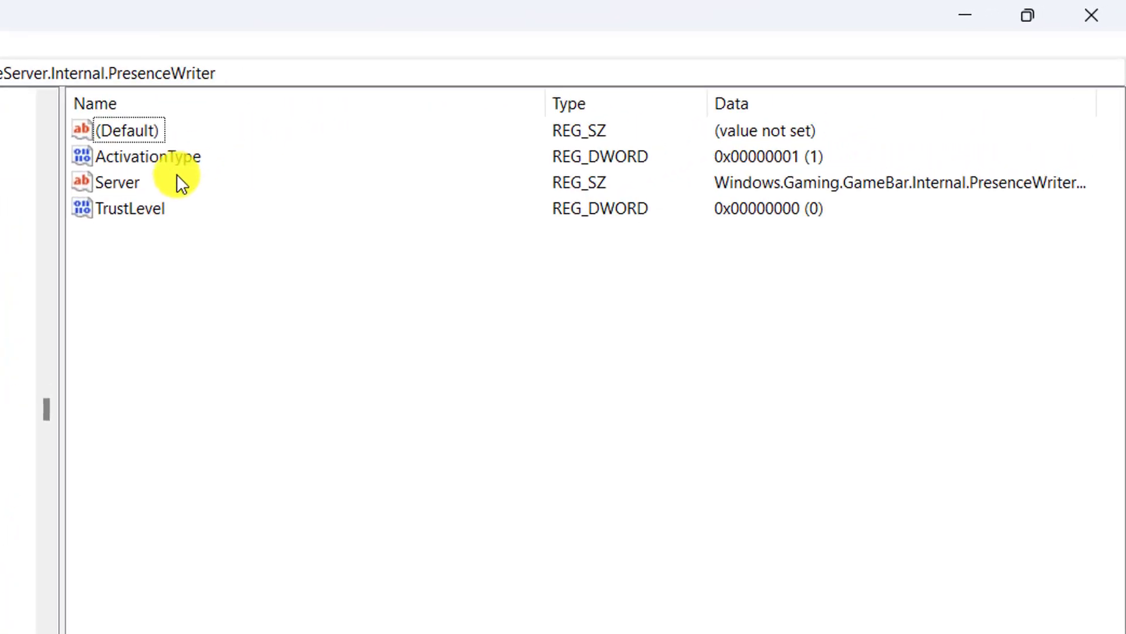
pyautogui.click(174, 165)
pyautogui.rightClick(174, 164)
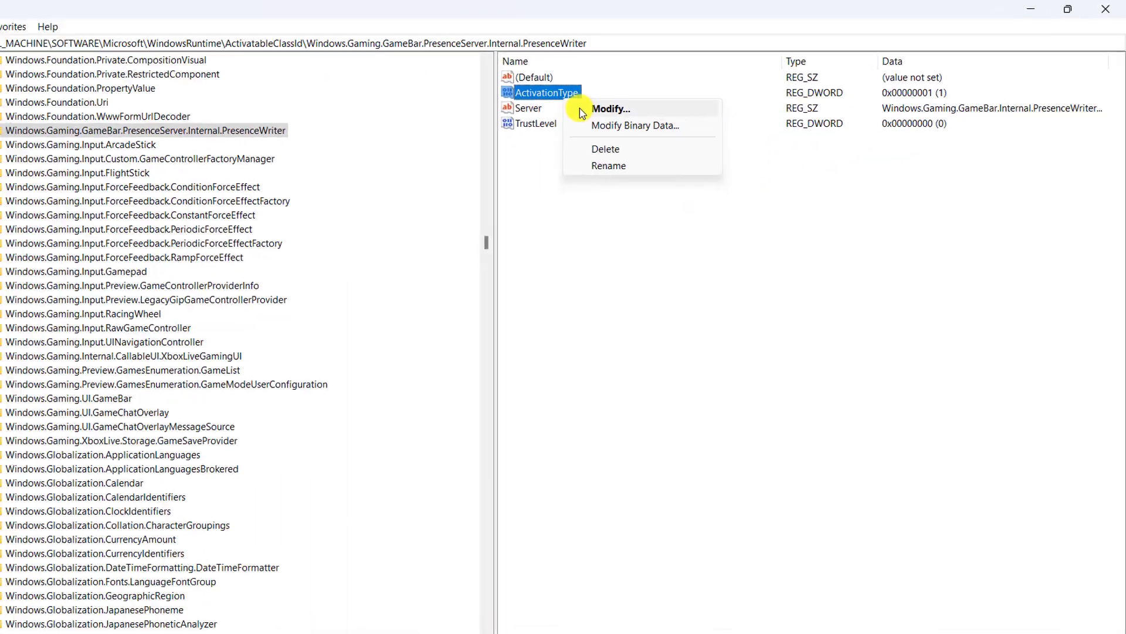
pyautogui.click(313, 172)
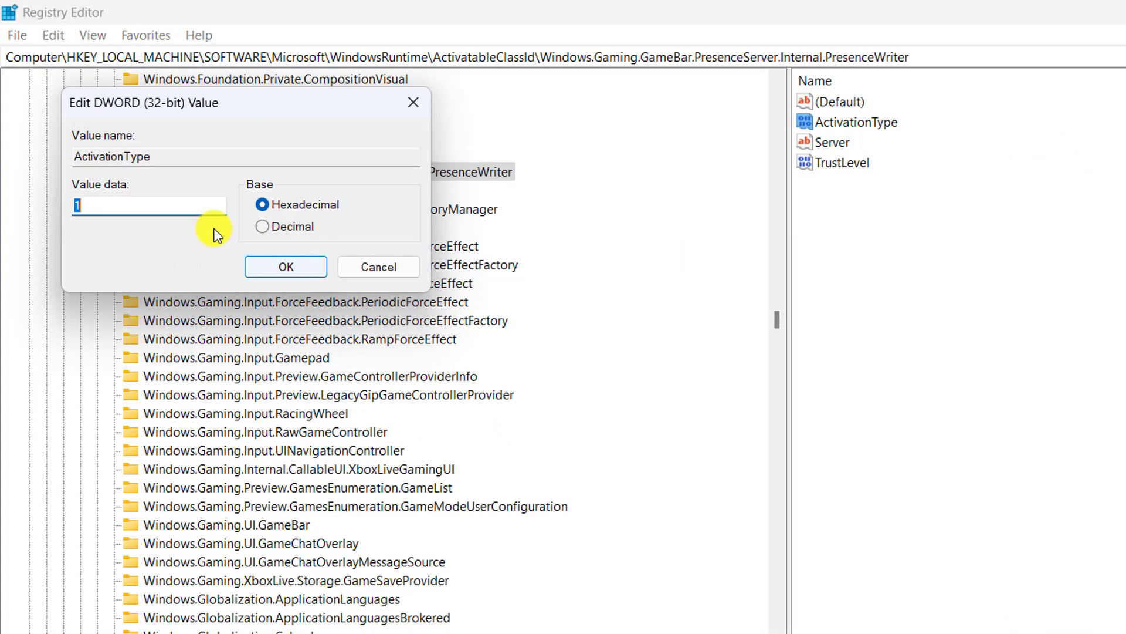
pyautogui.click(151, 211)
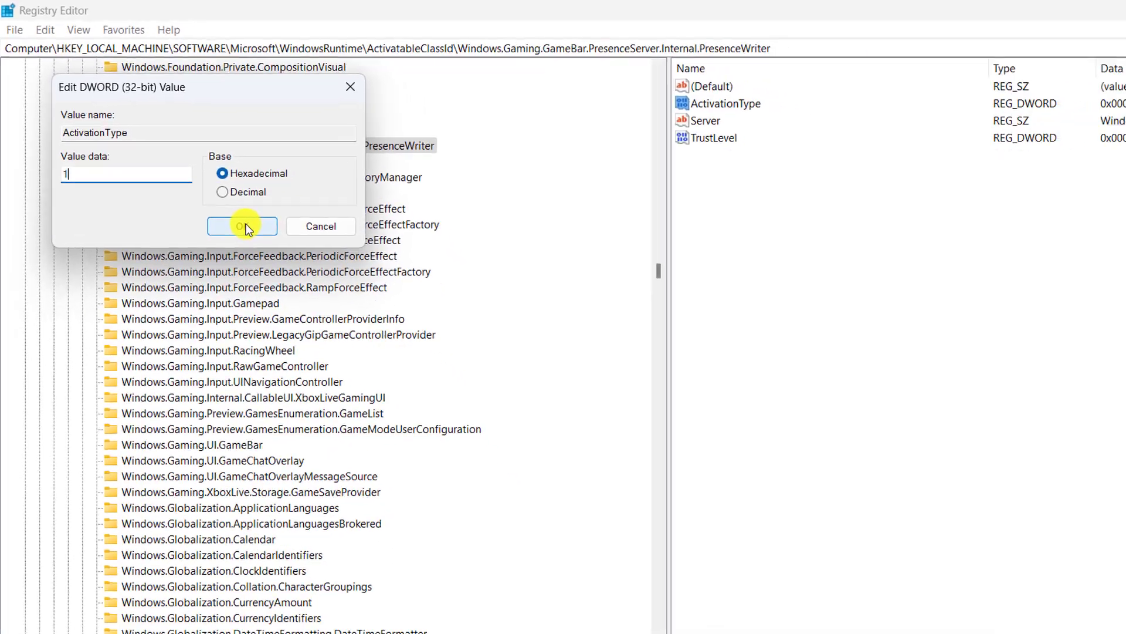
pyautogui.click(288, 265)
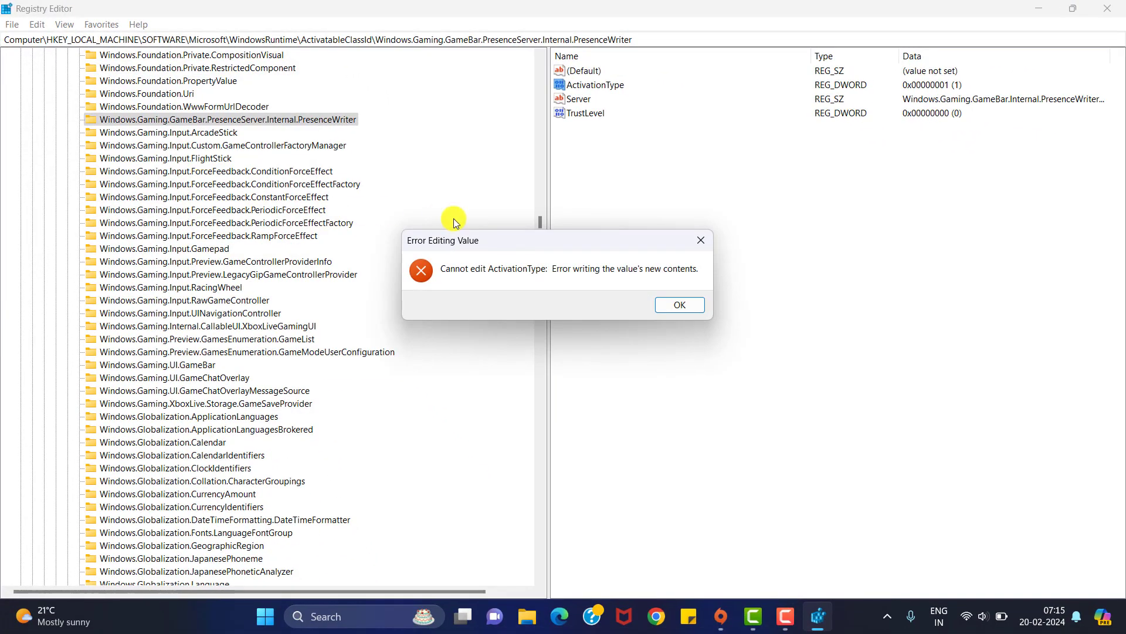
pyautogui.click(673, 306)
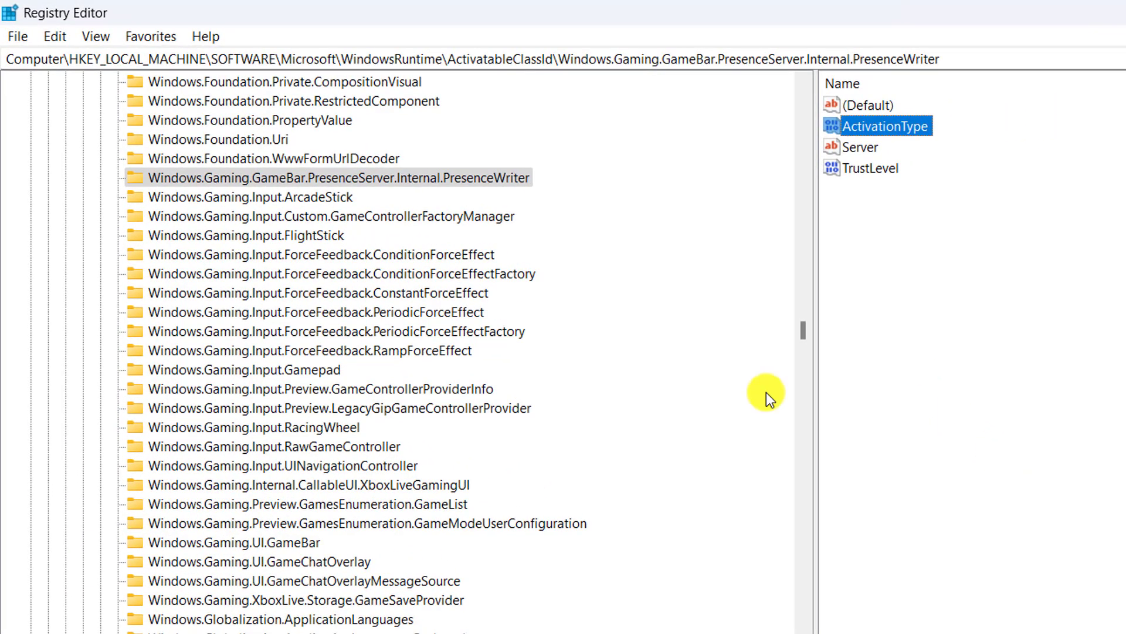
# - Add the computer's user account to the PresenceWriter key's permissions, checking the entered user name and confirming the permissions
pyautogui.rightClick(441, 179)
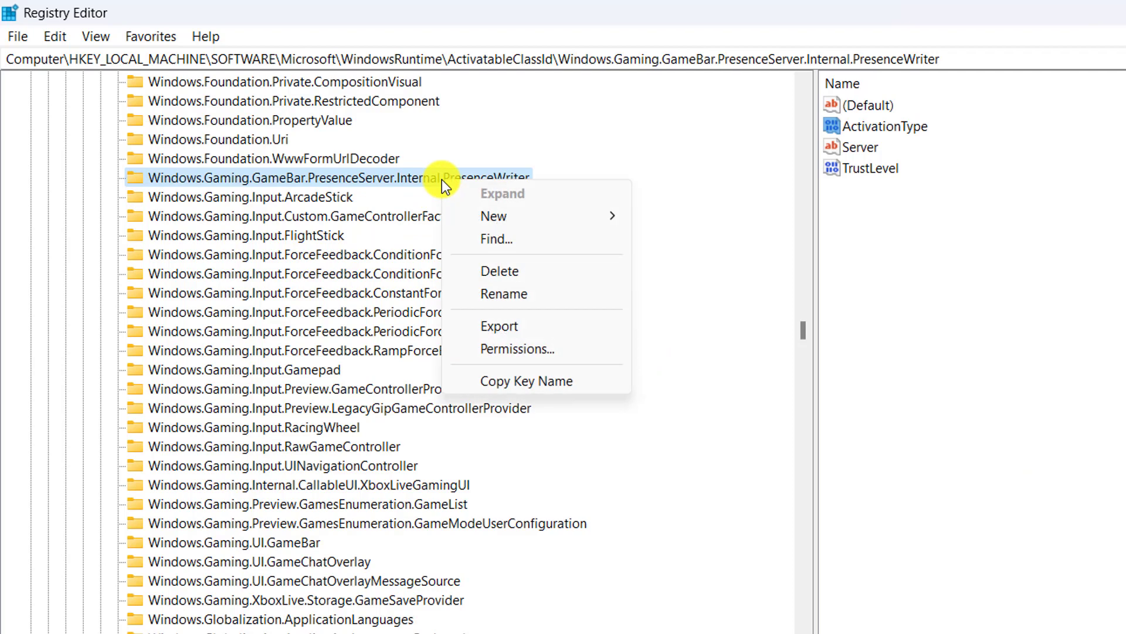
pyautogui.click(488, 349)
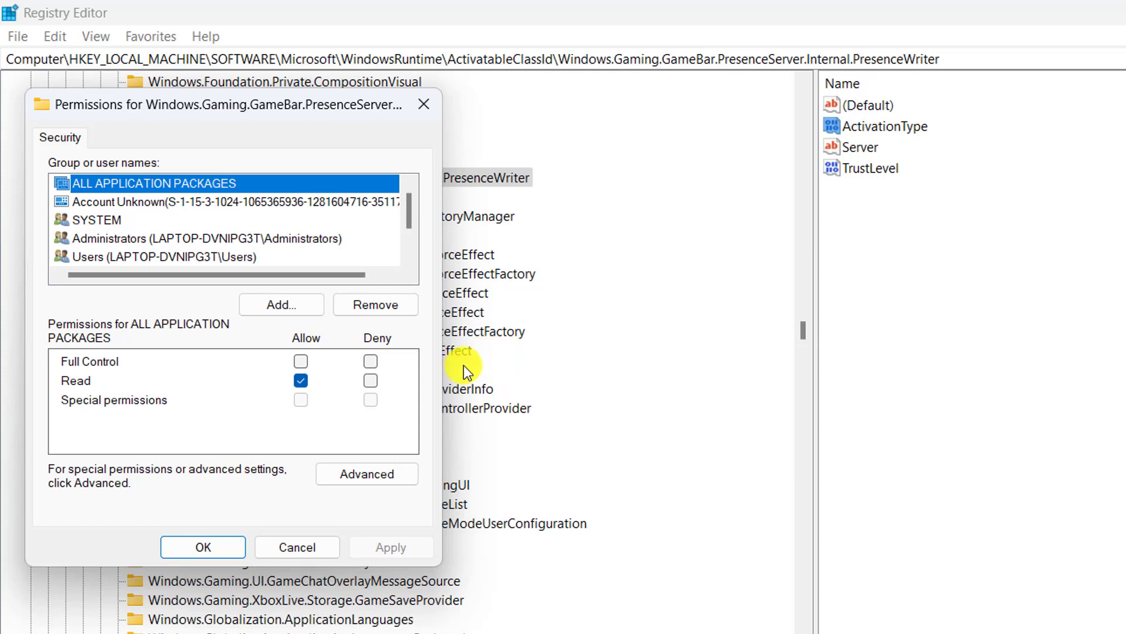
pyautogui.click(287, 304)
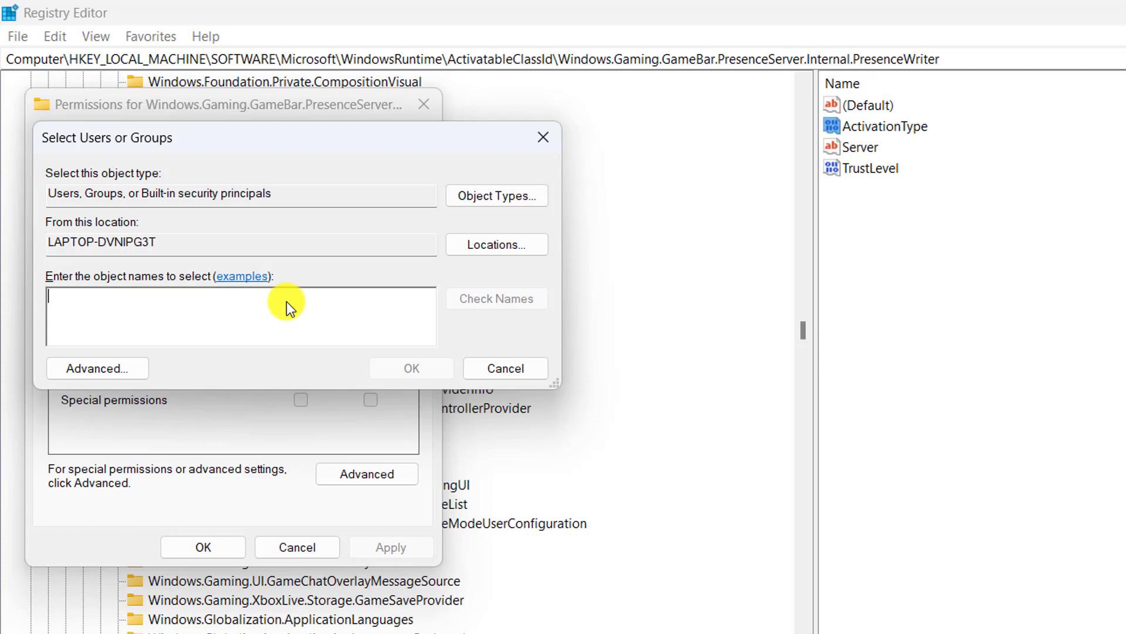
pyautogui.write('A')
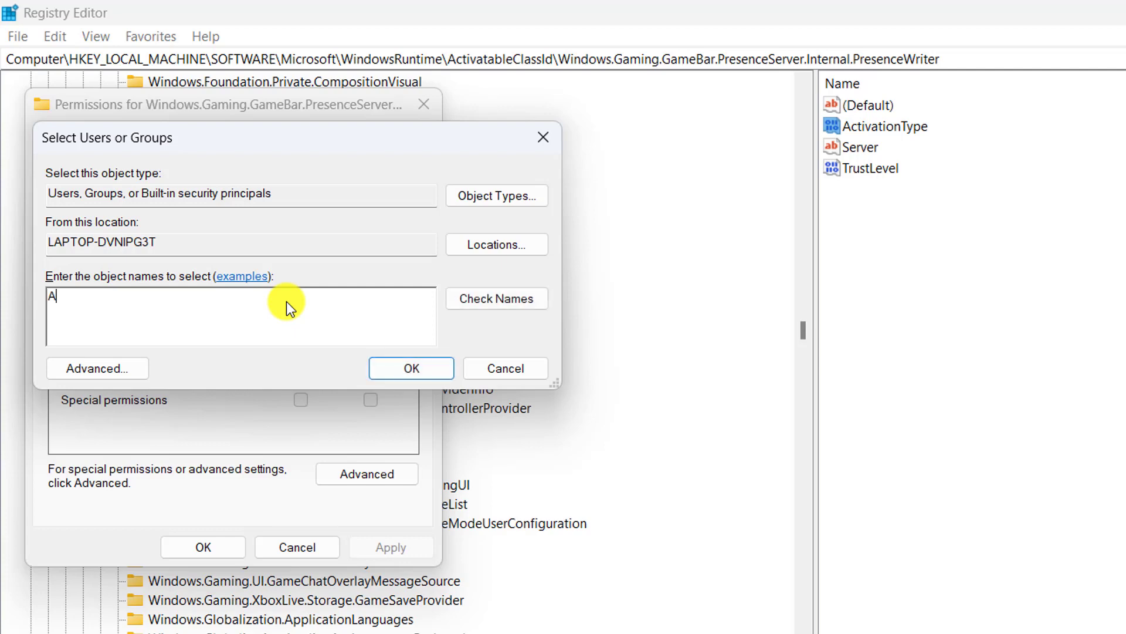
pyautogui.write('RUN')
pyautogui.click(529, 298)
pyautogui.click(416, 368)
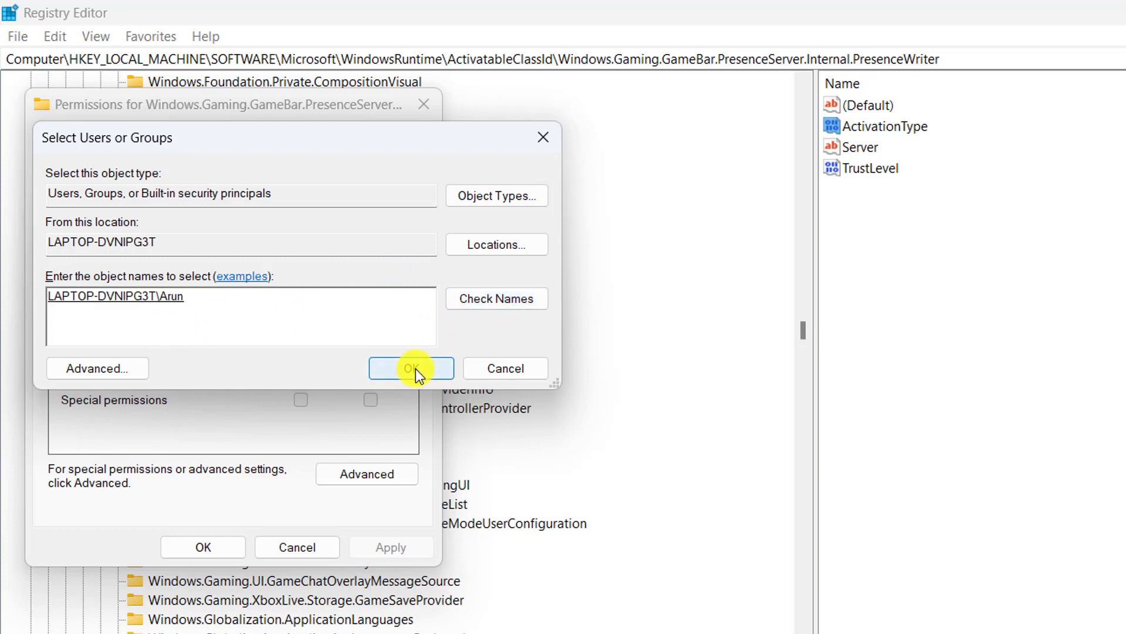
pyautogui.click(223, 541)
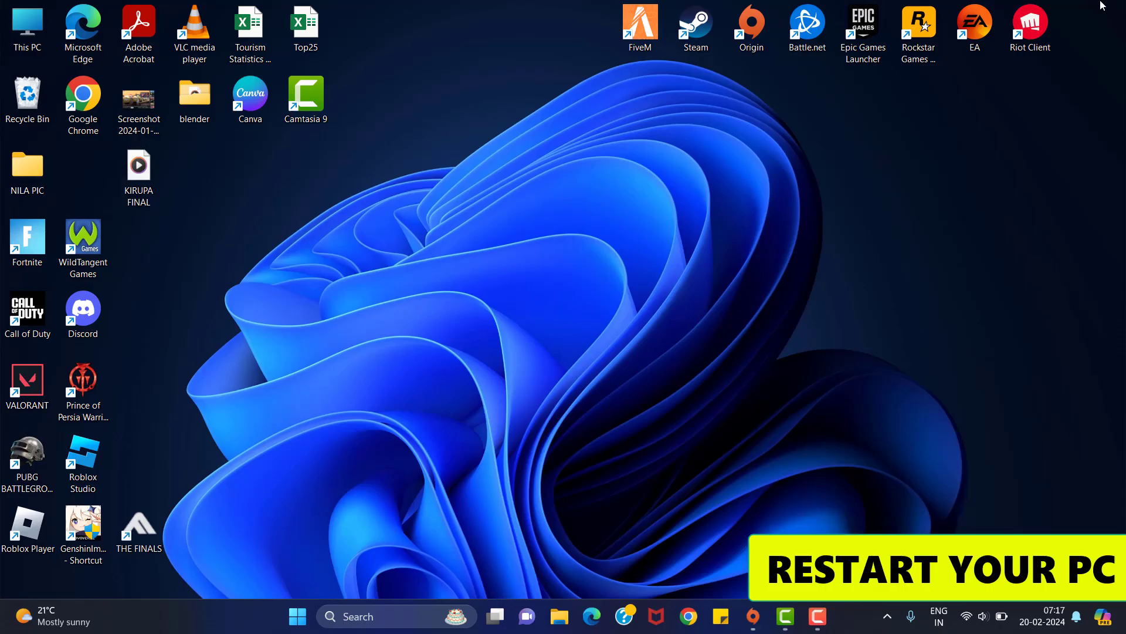
# - Open the Shut Down Windows dialog from the desktop and choose Restart as the action
pyautogui.hotkey('alt', 'F4')
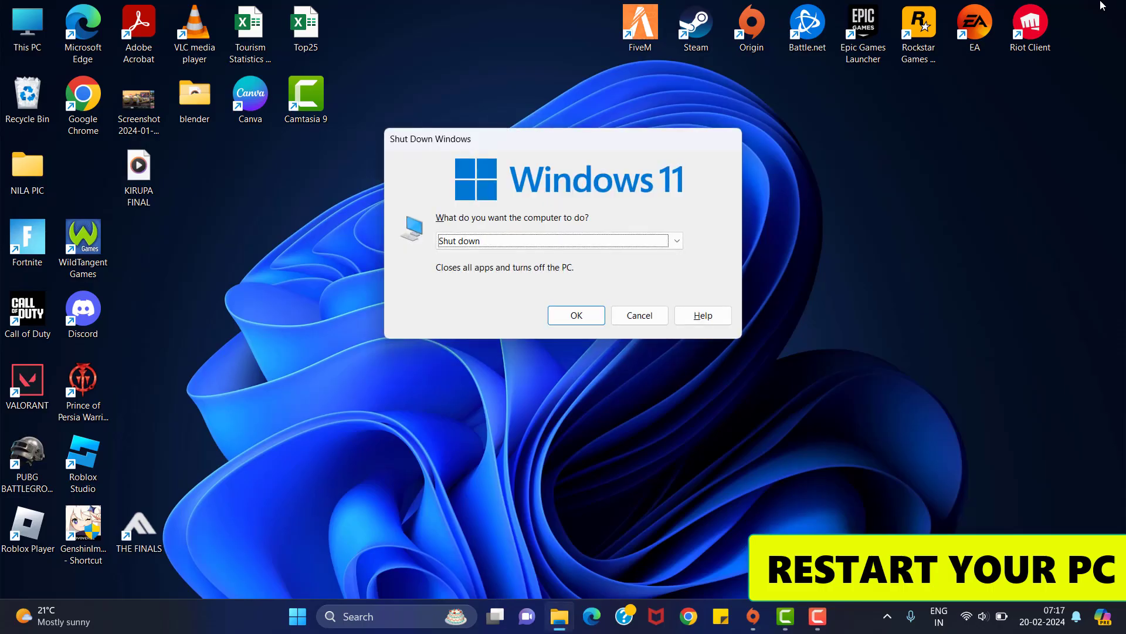
pyautogui.click(677, 241)
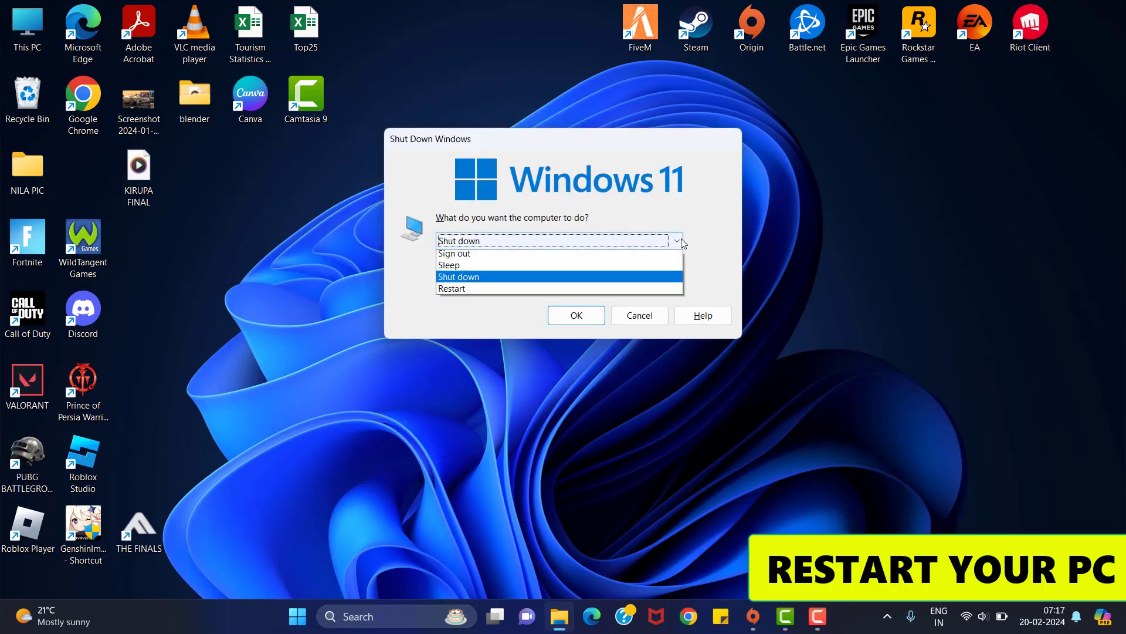
pyautogui.click(521, 304)
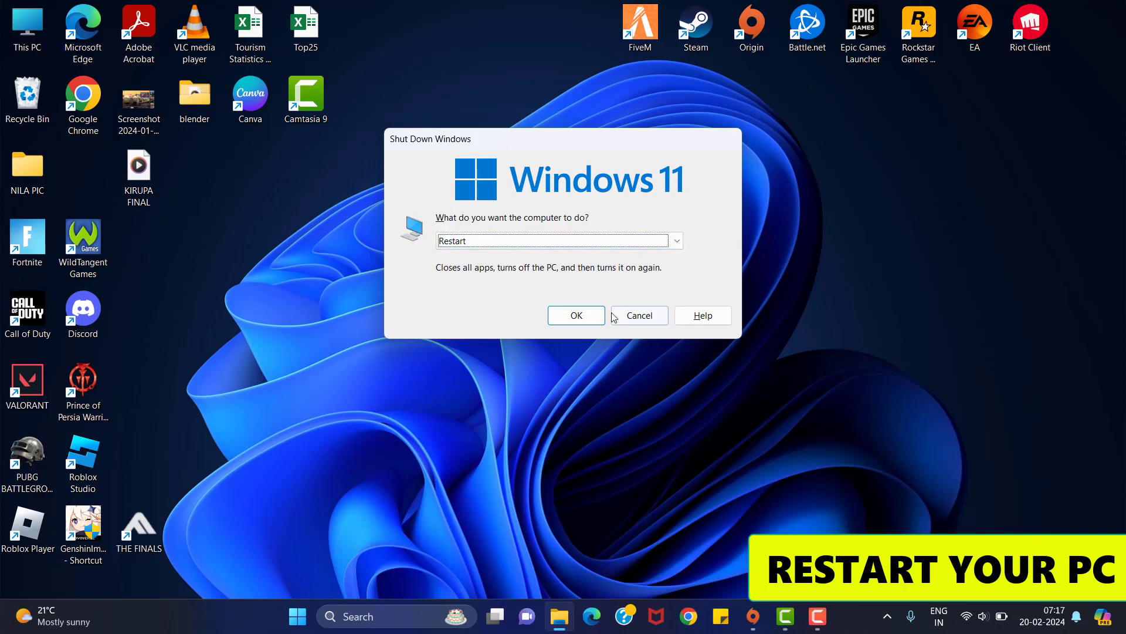